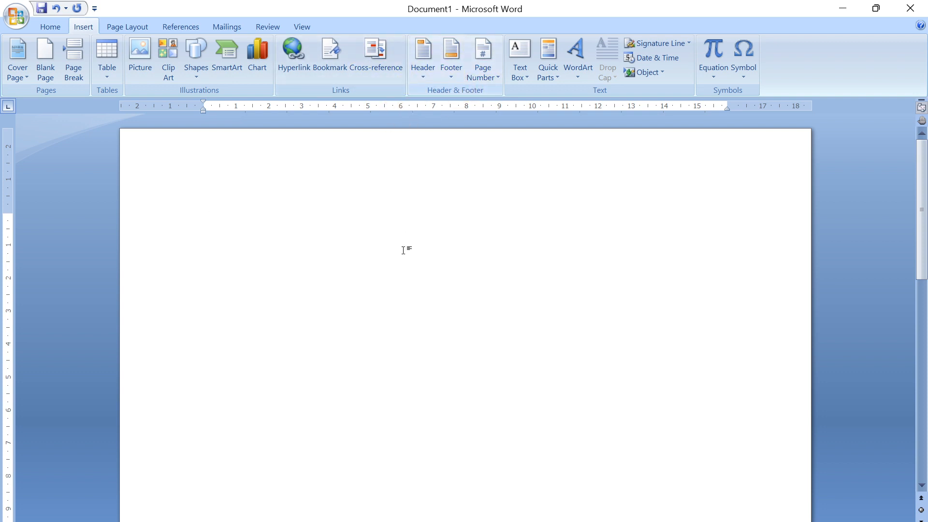
{"action": "scroll", "coordinate": [403, 254], "scroll_direction": "down", "scroll_amount": 6}
{"action": "scroll", "coordinate": [402, 256], "scroll_direction": "down", "scroll_amount": 10}
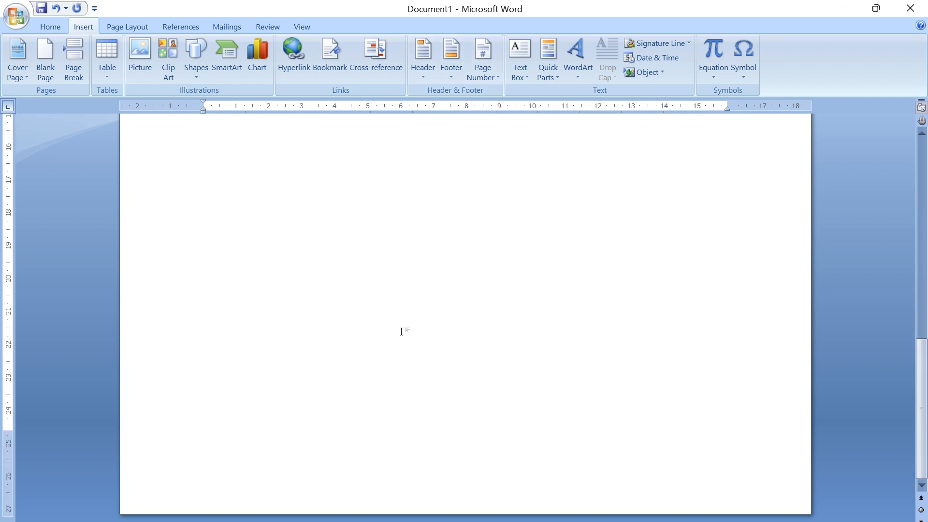
{"action": "scroll", "coordinate": [404, 329], "scroll_direction": "up", "scroll_amount": 15}
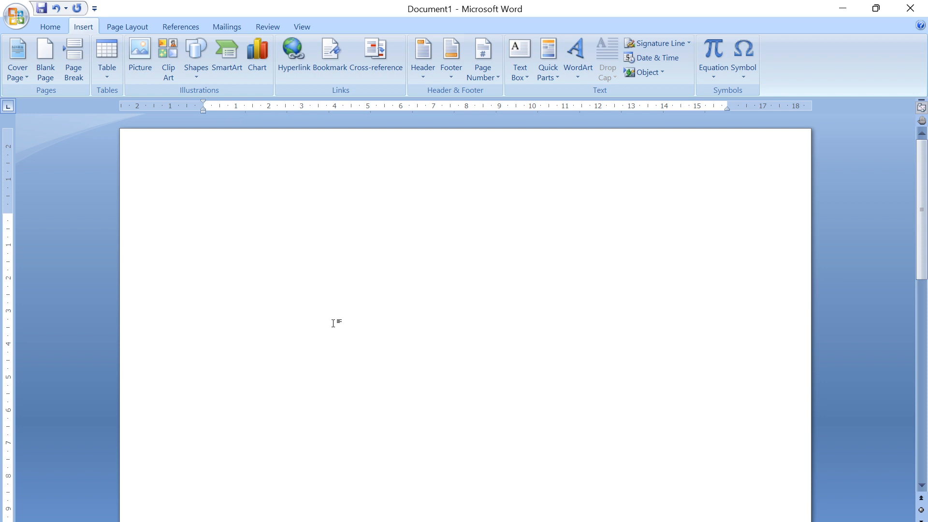
- Fill the blank document with placeholder paragraphs using the formula =rand(99)
{"action": "left_click", "coordinate": [334, 323]}
{"action": "type", "text": "=rand(9"}
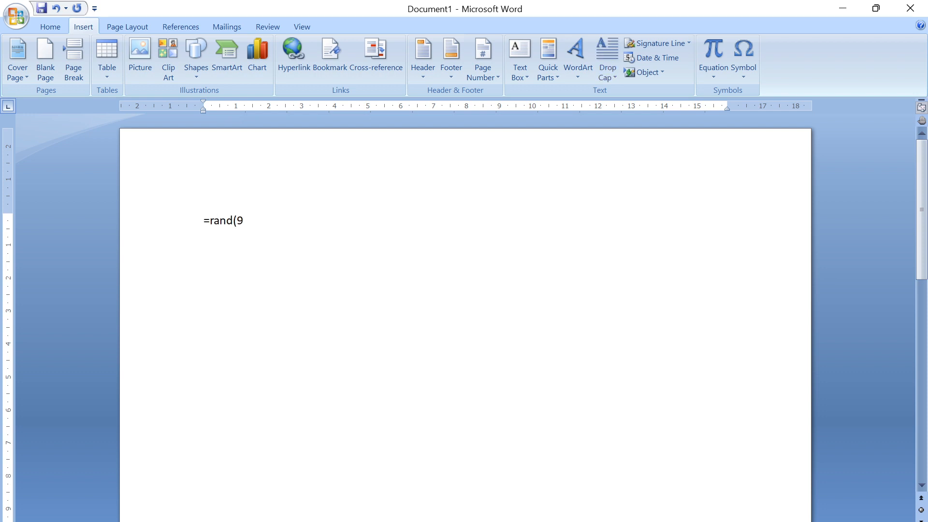
{"action": "type", "text": "9)"}
{"action": "key", "text": "Return"}
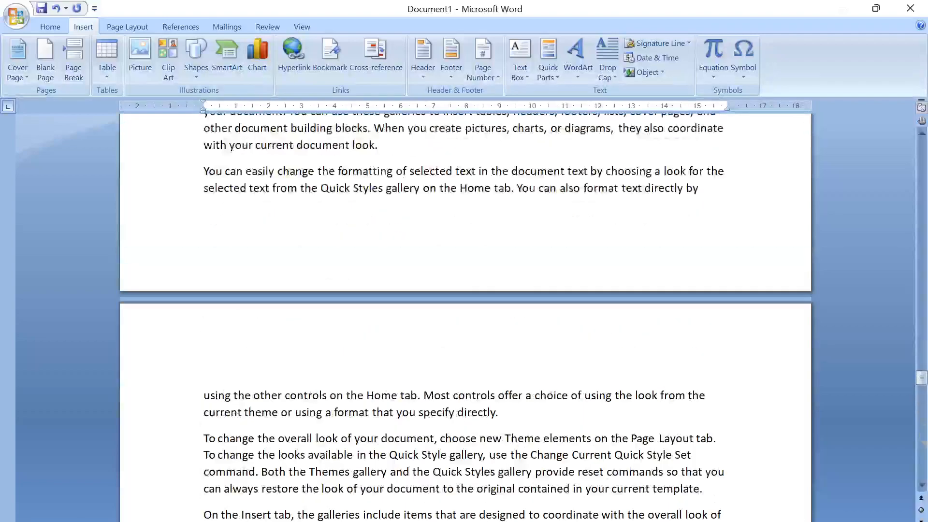
- Insert an empty line above the first paragraph at the start of the document
{"action": "left_click_drag", "start_coordinate": [918, 205], "coordinate": [919, 136]}
{"action": "left_click", "coordinate": [275, 221]}
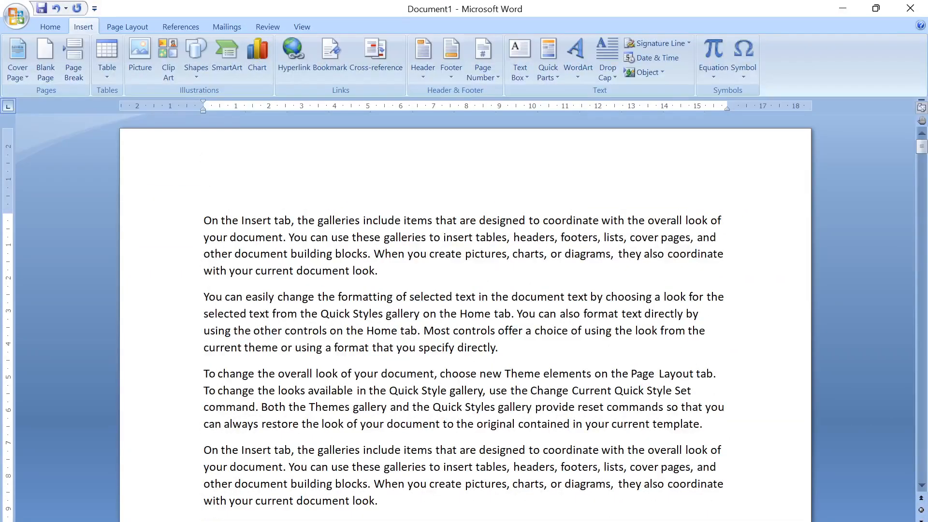
{"action": "key", "text": "Home"}
{"action": "key", "text": "Return"}
{"action": "key", "text": "Up"}
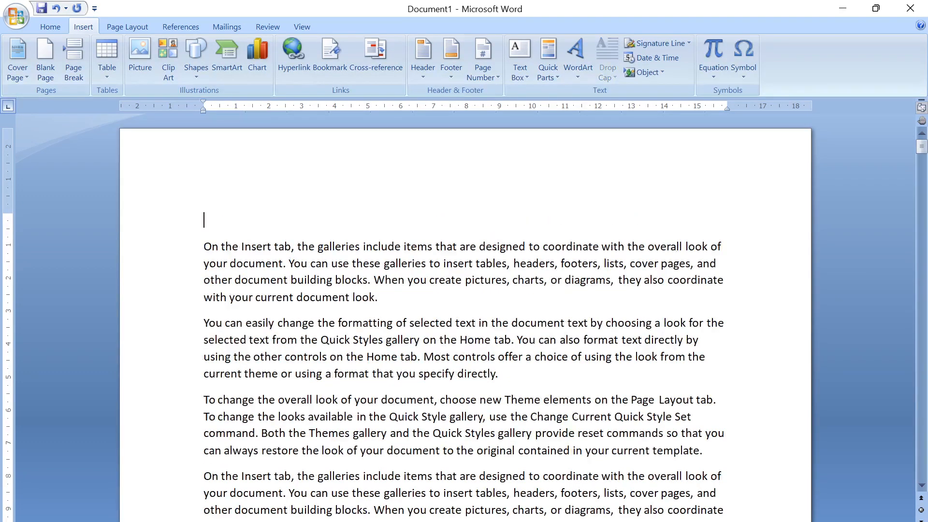
- Enter the title "MS OFFICE STUDY MATERIAL" on the empty first line
{"action": "key", "text": "Caps_Lock"}
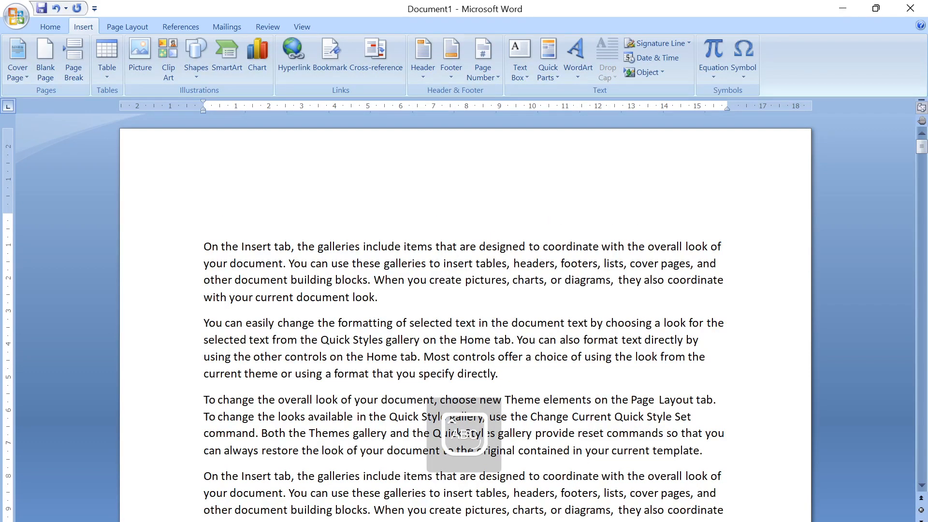
{"action": "type", "text": "MS OF"}
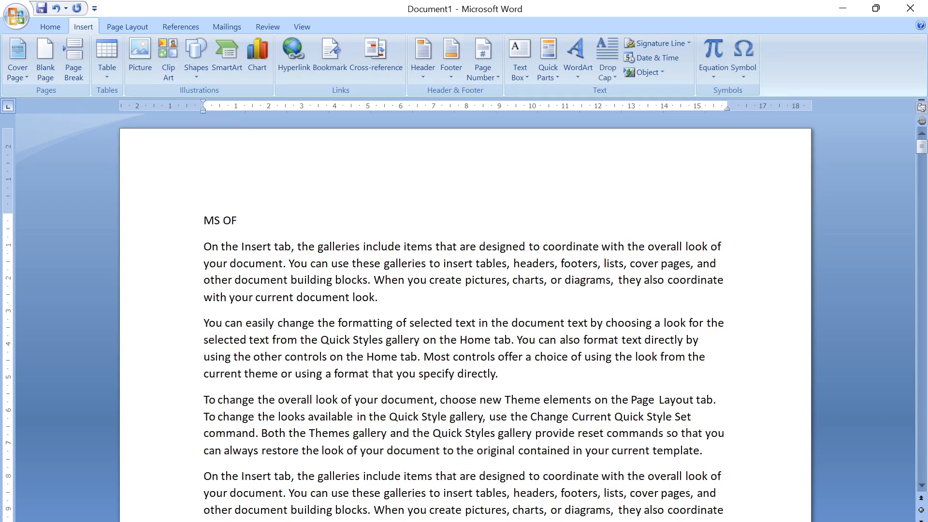
{"action": "type", "text": "FICE MANUAL"}
{"action": "left_click_drag", "start_coordinate": [260, 220], "coordinate": [309, 221]}
{"action": "type", "text": "STUDY MATERIAL"}
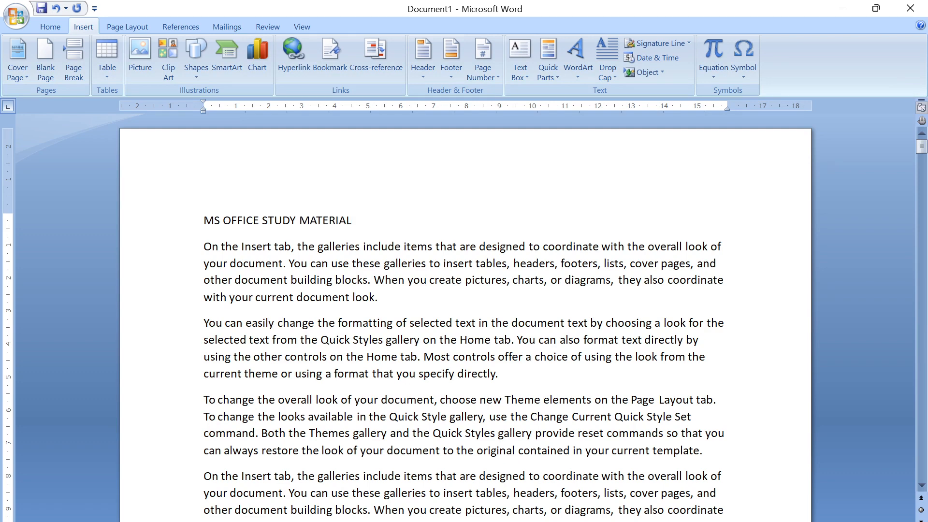
- Format the title line as bold, red text at size 16
{"action": "left_click", "coordinate": [189, 221]}
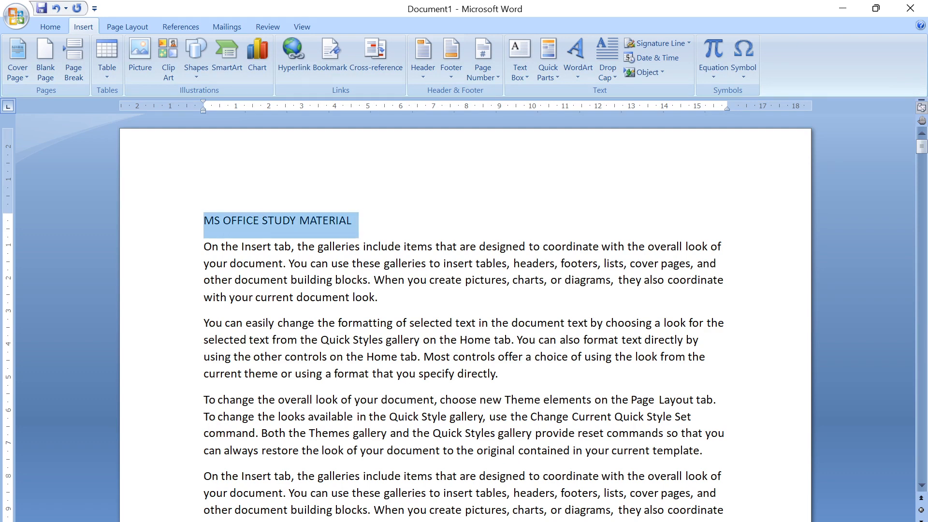
{"action": "left_click", "coordinate": [58, 25]}
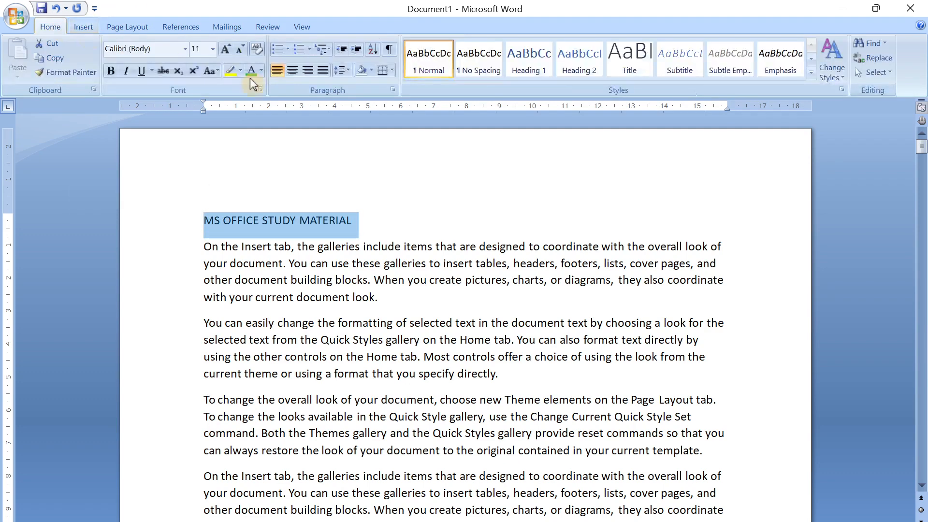
{"action": "left_click", "coordinate": [111, 71]}
{"action": "left_click", "coordinate": [261, 71]}
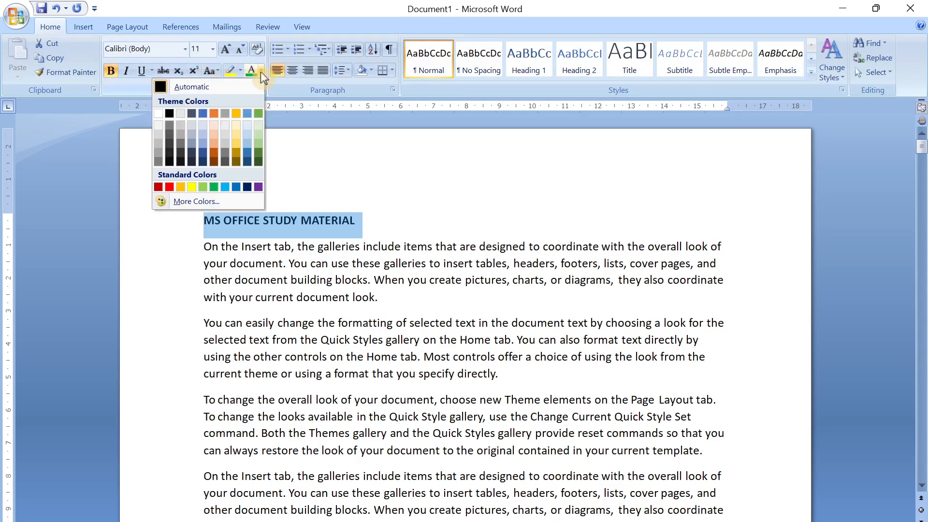
{"action": "left_click", "coordinate": [160, 187]}
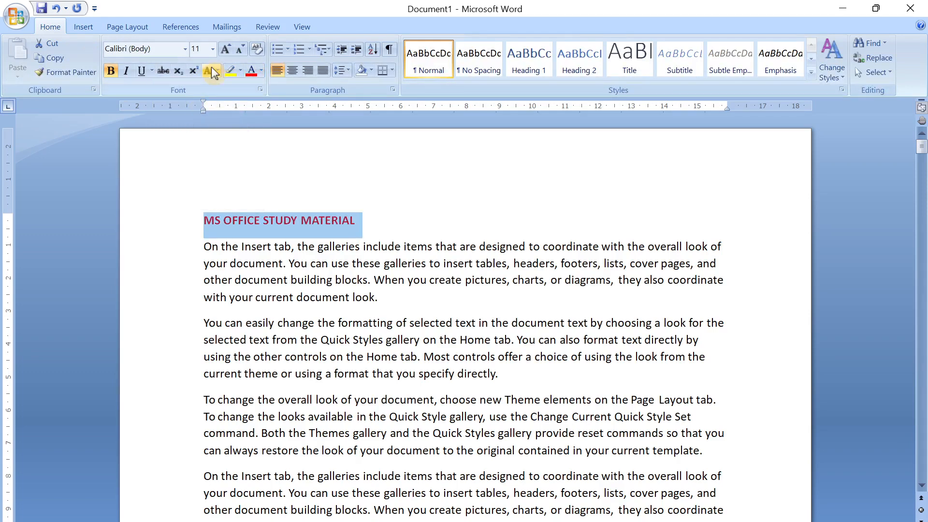
{"action": "left_click", "coordinate": [220, 53]}
{"action": "left_click", "coordinate": [221, 53]}
{"action": "left_click", "coordinate": [221, 53]}
{"action": "left_click", "coordinate": [289, 271]}
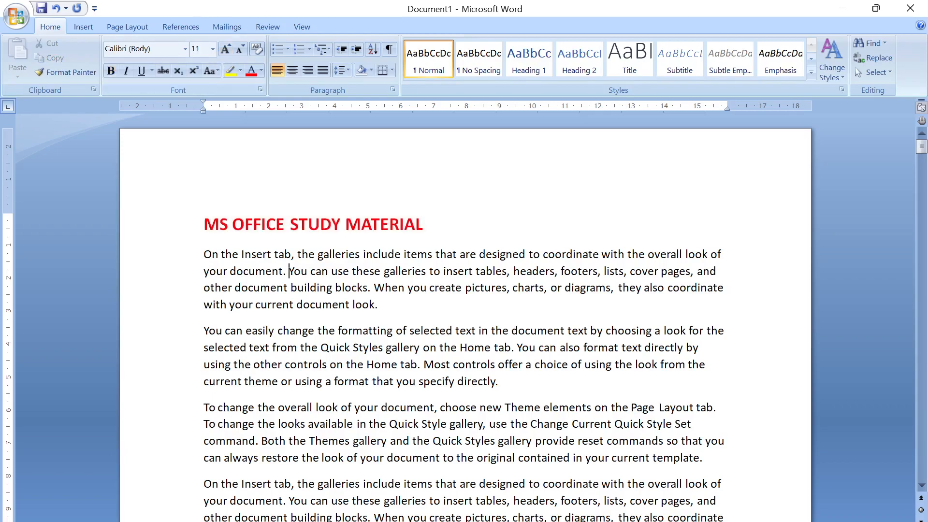
- Insert an empty line above the first paragraph on the second page
{"action": "left_click_drag", "start_coordinate": [424, 224], "coordinate": [204, 224]}
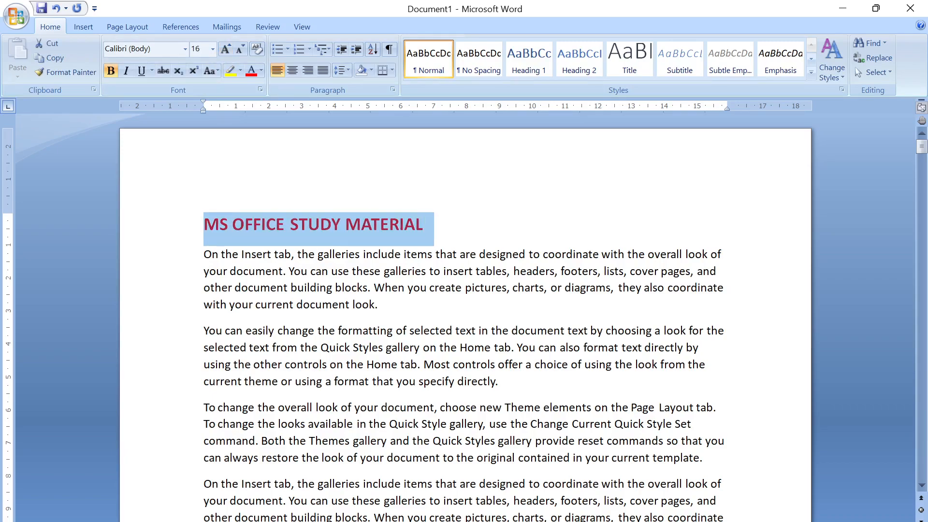
{"action": "scroll", "coordinate": [327, 244], "scroll_direction": "down", "scroll_amount": 4}
{"action": "scroll", "coordinate": [464, 314], "scroll_direction": "down", "scroll_amount": 4}
{"action": "scroll", "coordinate": [465, 314], "scroll_direction": "down", "scroll_amount": 5}
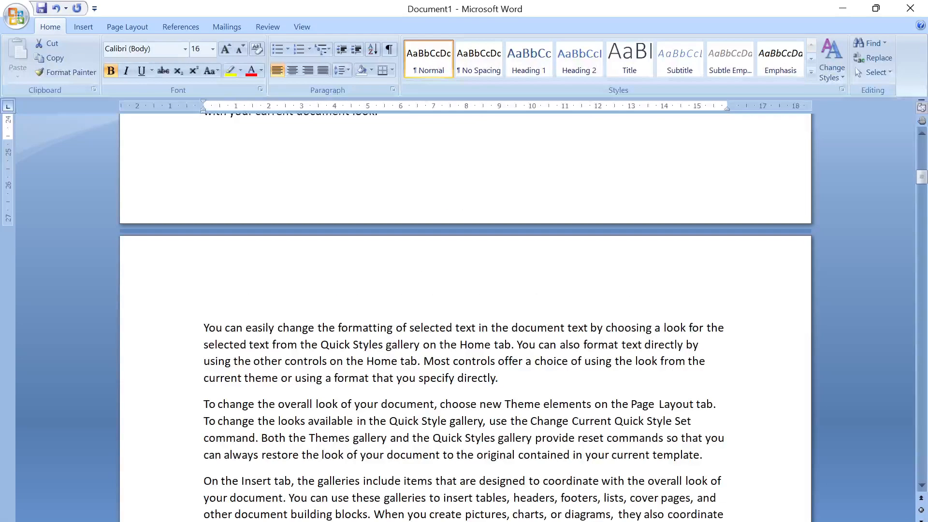
{"action": "left_click", "coordinate": [231, 328]}
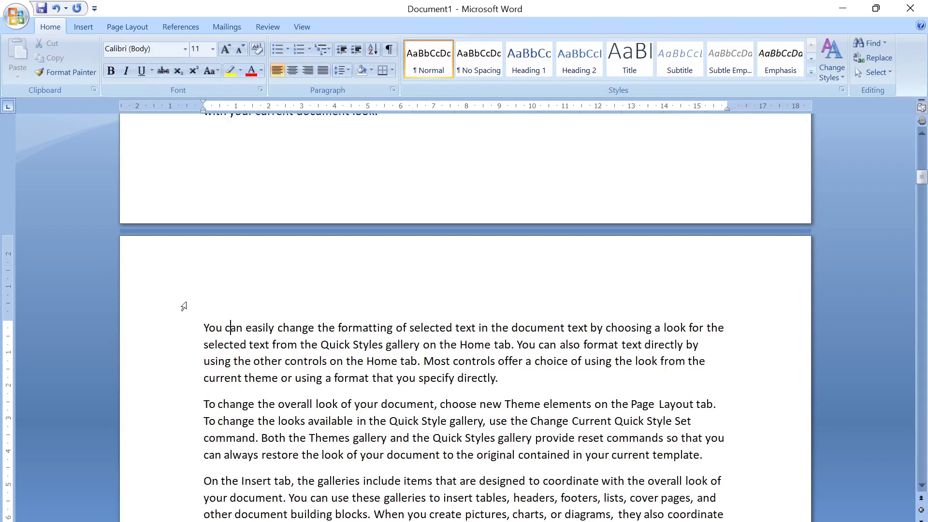
{"action": "key", "text": "Return"}
{"action": "key", "text": "Up"}
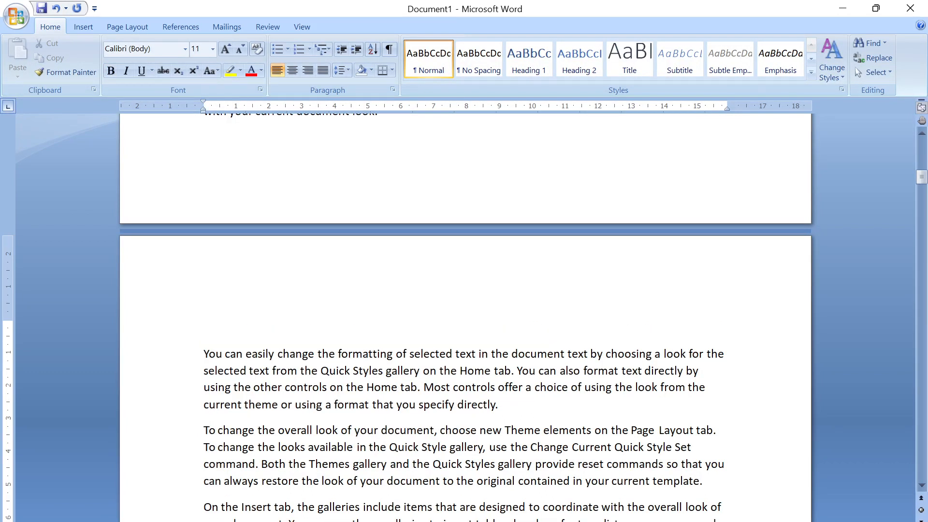
{"action": "type", "text": "m"}
{"action": "key", "text": "BackSpace"}
{"action": "scroll", "coordinate": [464, 318], "scroll_direction": "up", "scroll_amount": 15}
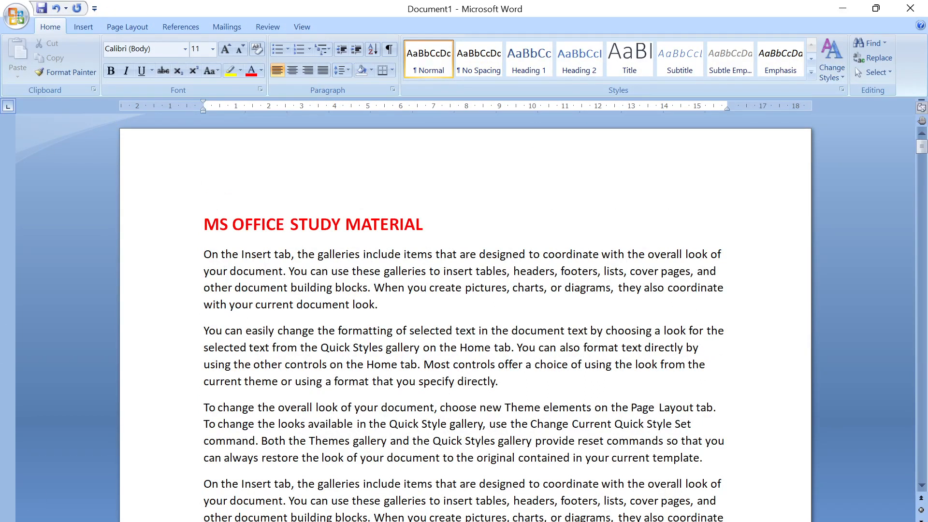
- Check the title on the first page and look through the following pages for a matching heading
{"action": "left_click_drag", "start_coordinate": [425, 224], "coordinate": [203, 224]}
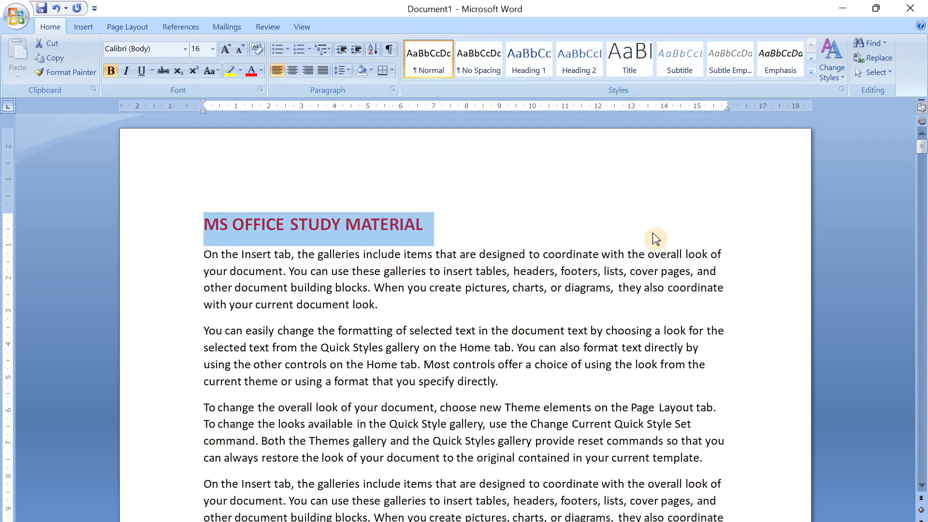
{"action": "scroll", "coordinate": [656, 239], "scroll_direction": "down", "scroll_amount": 10}
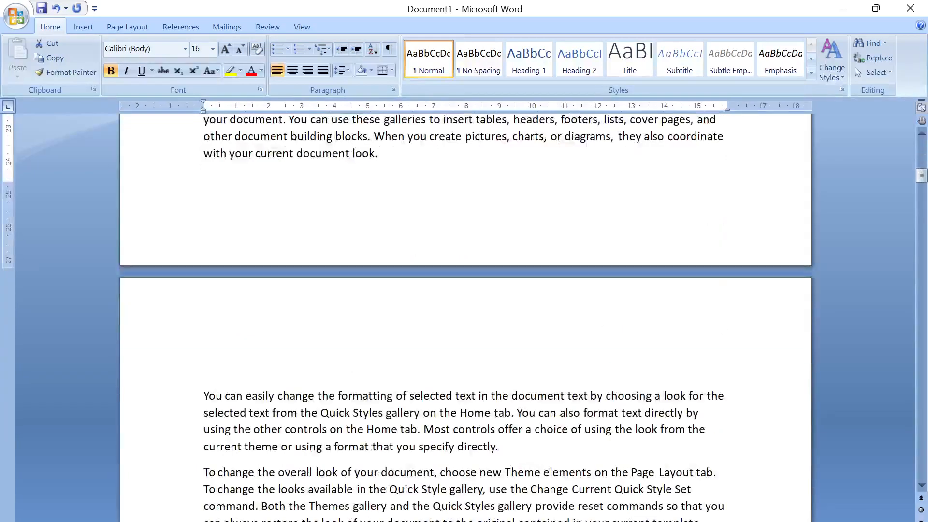
{"action": "scroll", "coordinate": [656, 239], "scroll_direction": "down", "scroll_amount": 15}
{"action": "left_click", "coordinate": [656, 239]}
{"action": "scroll", "coordinate": [656, 238], "scroll_direction": "up", "scroll_amount": 2}
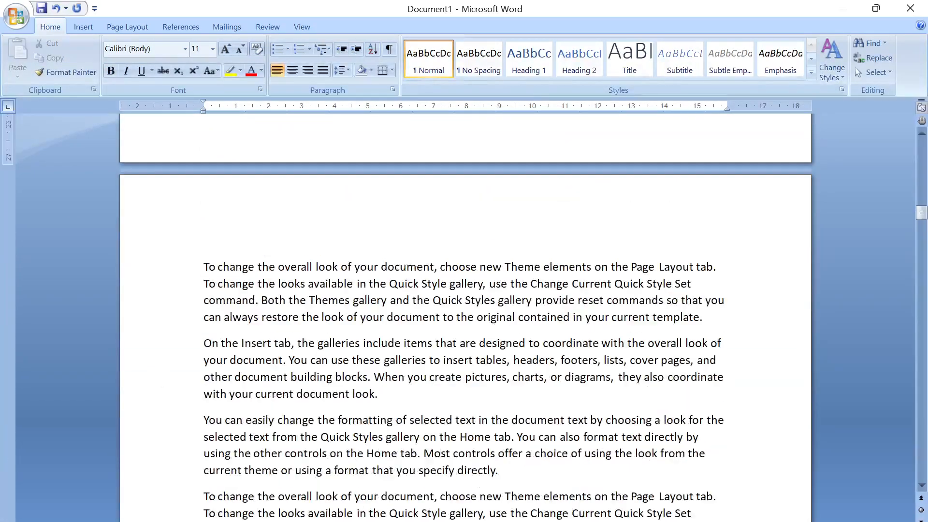
{"action": "key", "text": "Page_Down"}
{"action": "key", "text": "Page_Down"}
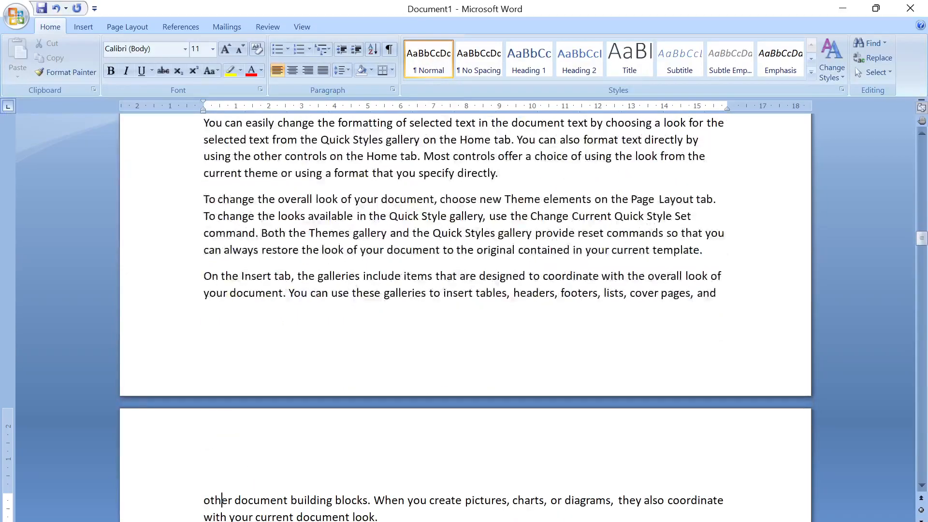
{"action": "left_click_drag", "start_coordinate": [921, 239], "coordinate": [918, 146]}
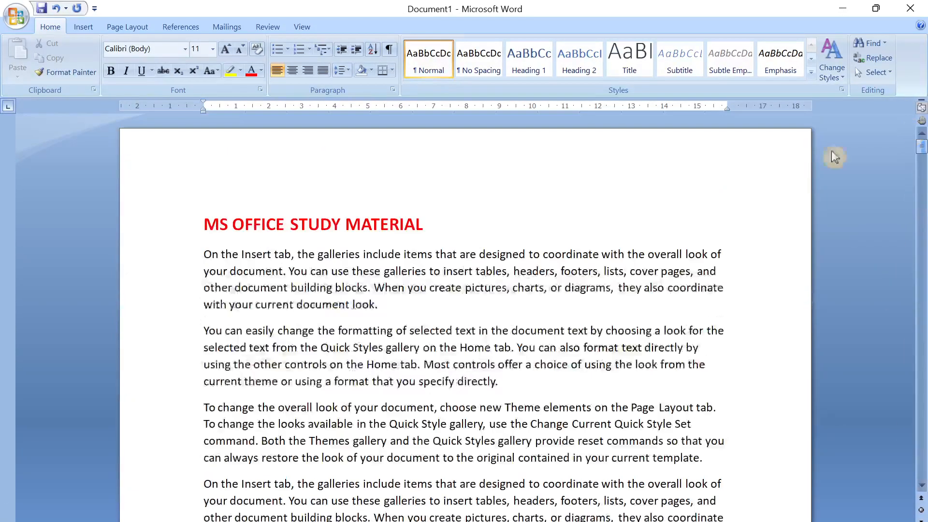
- Open the page header for editing, examine the header and footer areas across the pages, and return to the body text
{"action": "left_click", "coordinate": [82, 28]}
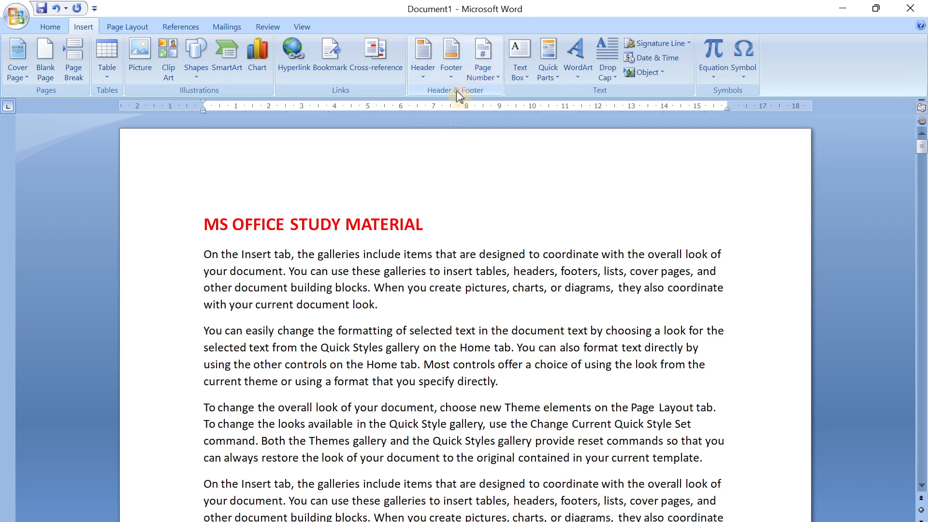
{"action": "left_click", "coordinate": [425, 77]}
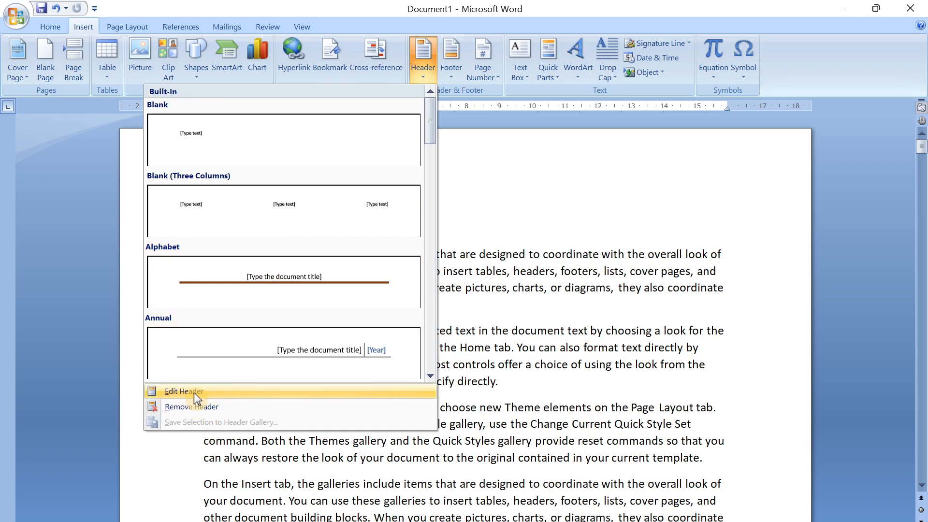
{"action": "left_click", "coordinate": [219, 388]}
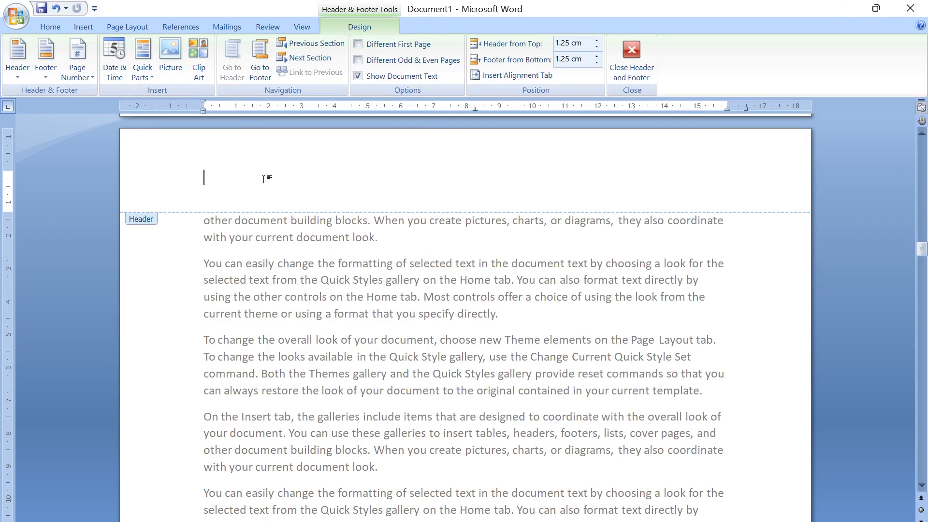
{"action": "scroll", "coordinate": [410, 226], "scroll_direction": "down", "scroll_amount": 15}
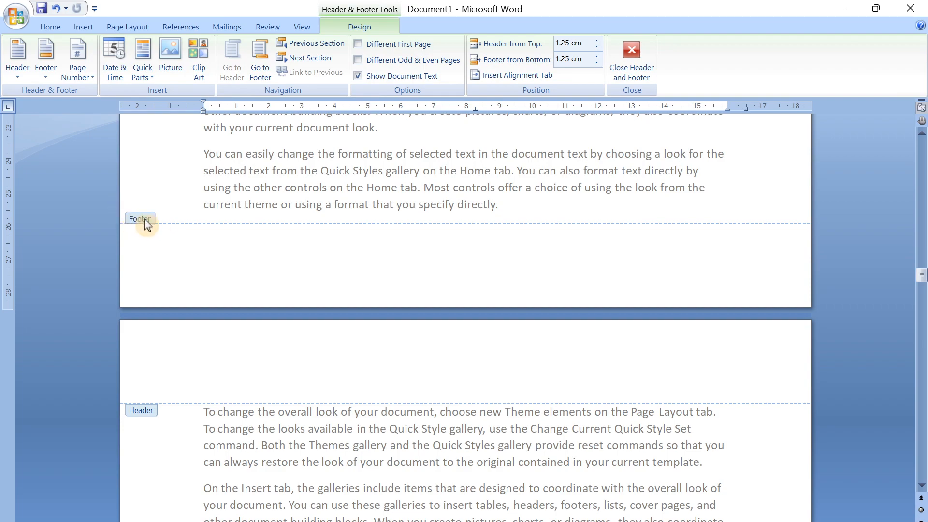
{"action": "scroll", "coordinate": [425, 236], "scroll_direction": "up", "scroll_amount": 2}
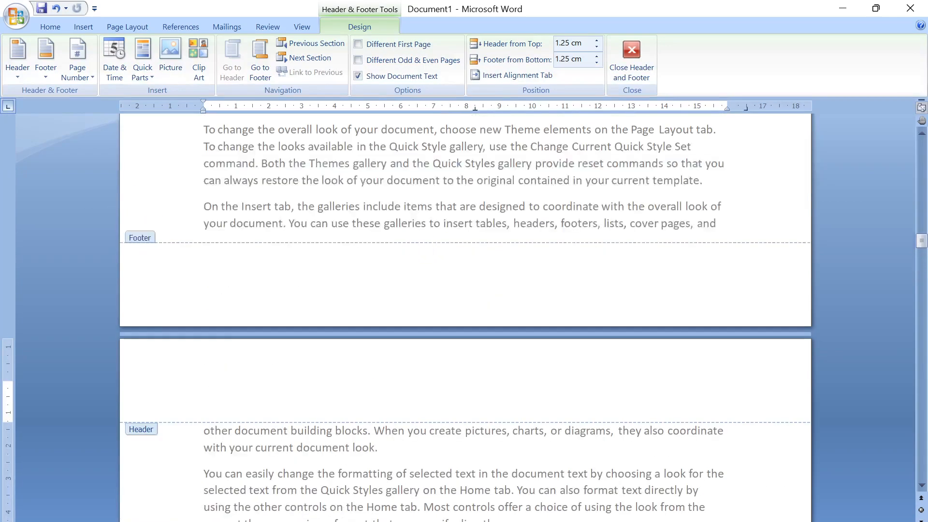
{"action": "scroll", "coordinate": [225, 275], "scroll_direction": "up", "scroll_amount": 20}
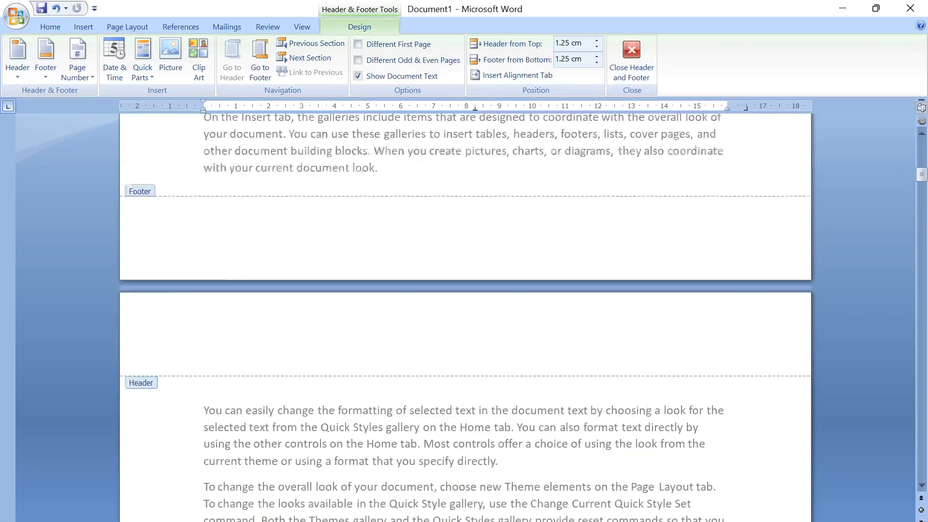
{"action": "scroll", "coordinate": [203, 237], "scroll_direction": "up", "scroll_amount": 5}
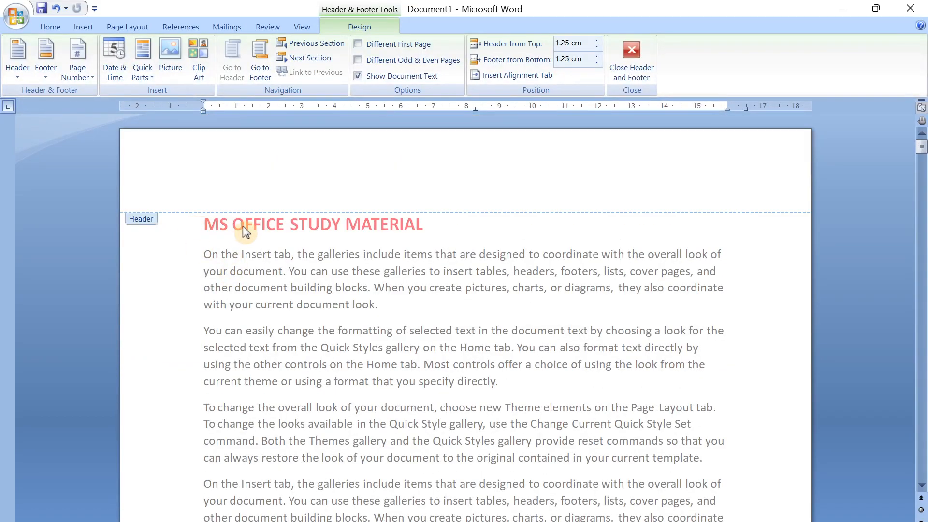
{"action": "double_click", "coordinate": [346, 228]}
- Cut the title "MS OFFICE STUDY MATERIAL" from the top of the first page
{"action": "scroll", "coordinate": [347, 228], "scroll_direction": "down", "scroll_amount": 20}
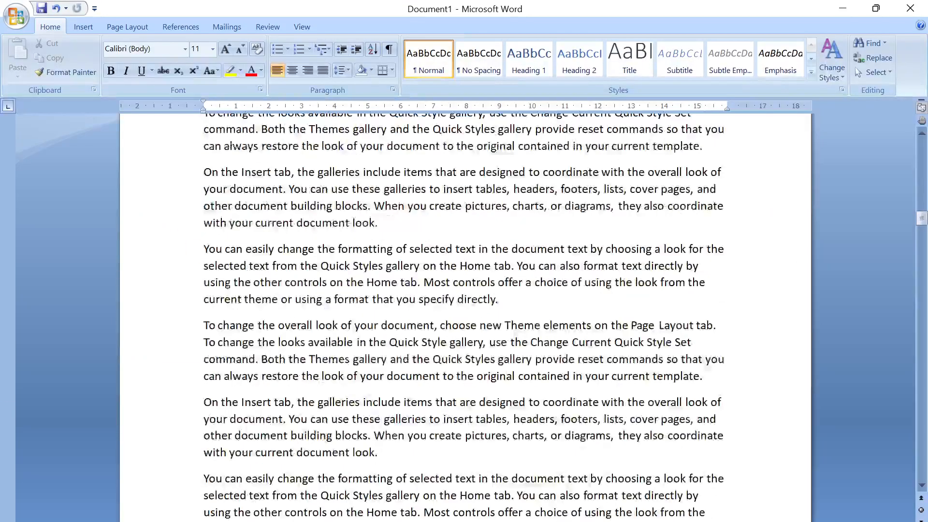
{"action": "scroll", "coordinate": [465, 317], "scroll_direction": "up", "scroll_amount": 20}
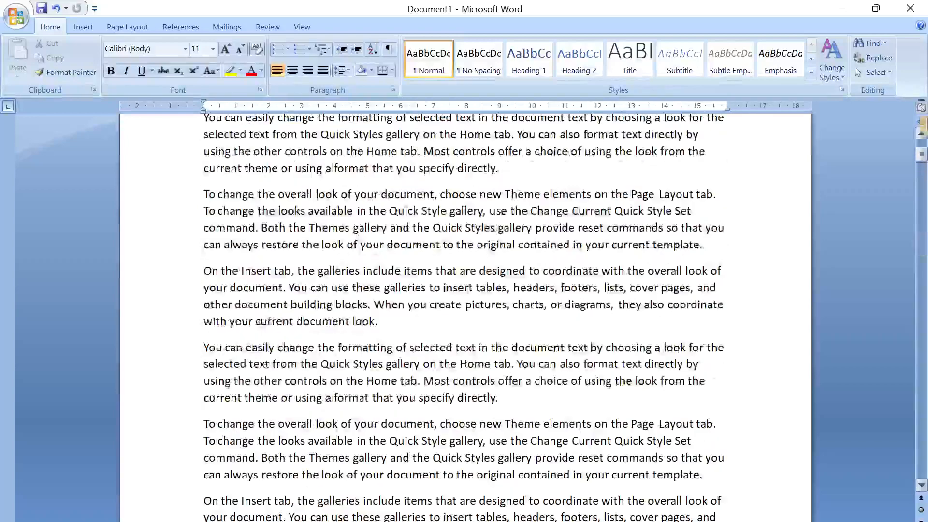
{"action": "left_click_drag", "start_coordinate": [922, 155], "coordinate": [923, 141]}
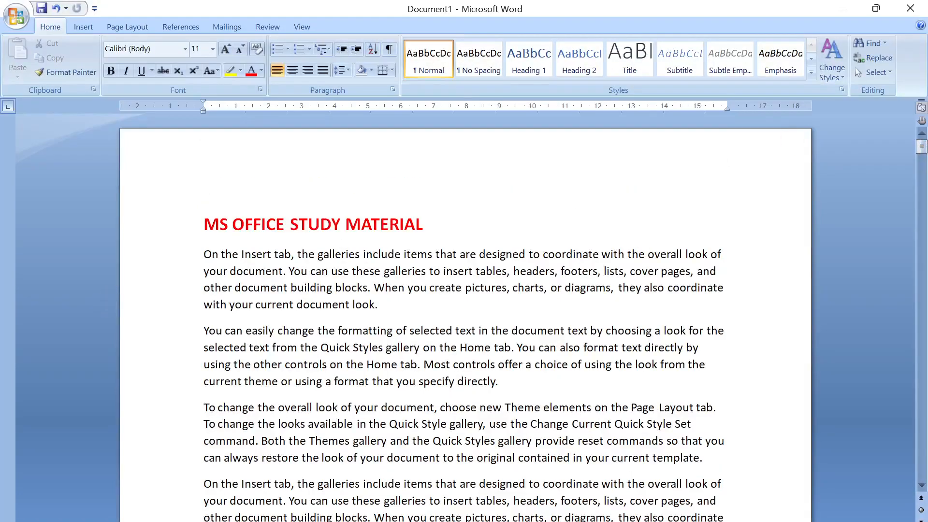
{"action": "left_click_drag", "start_coordinate": [424, 225], "coordinate": [159, 228]}
{"action": "key", "text": "ctrl+x"}
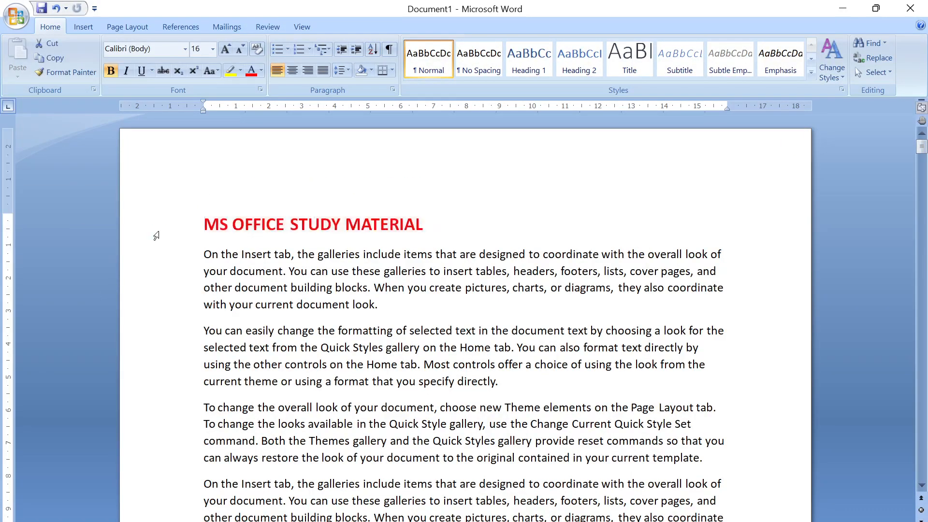
- Paste the cut title "MS OFFICE STUDY MATERIAL" into the page header and return to the body text
{"action": "left_click", "coordinate": [83, 25]}
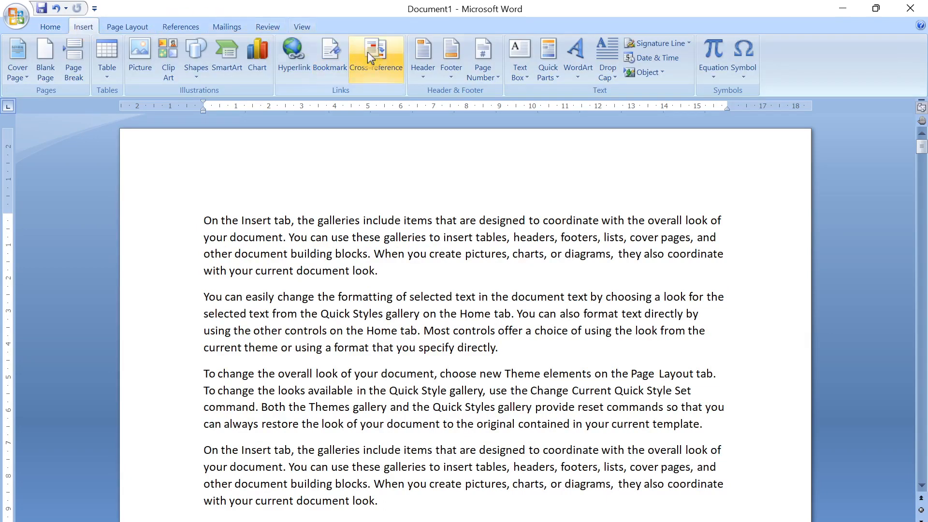
{"action": "left_click", "coordinate": [426, 61]}
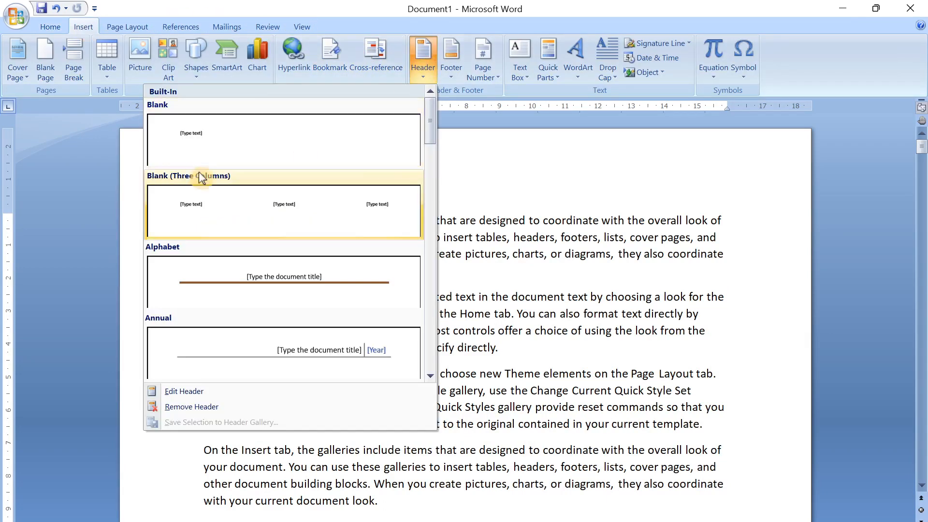
{"action": "left_click", "coordinate": [192, 392]}
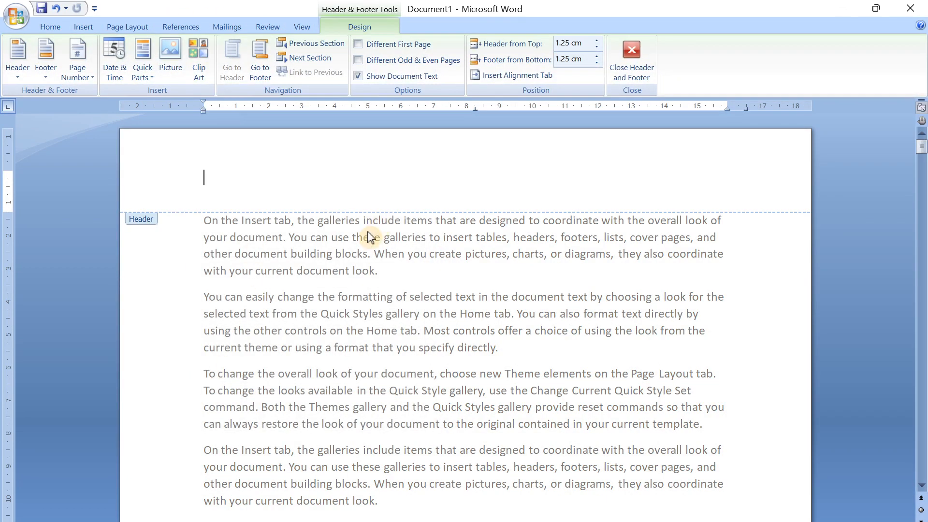
{"action": "key", "text": "ctrl+v"}
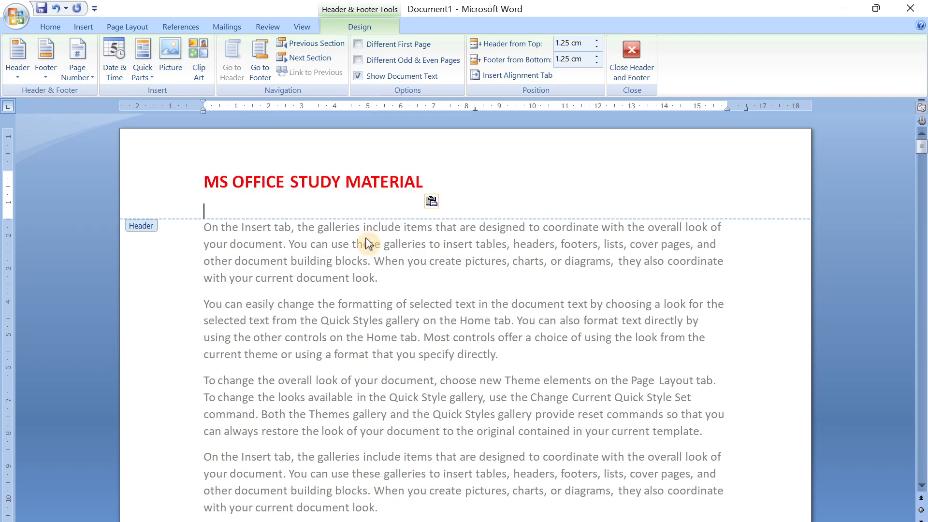
{"action": "left_click", "coordinate": [58, 29]}
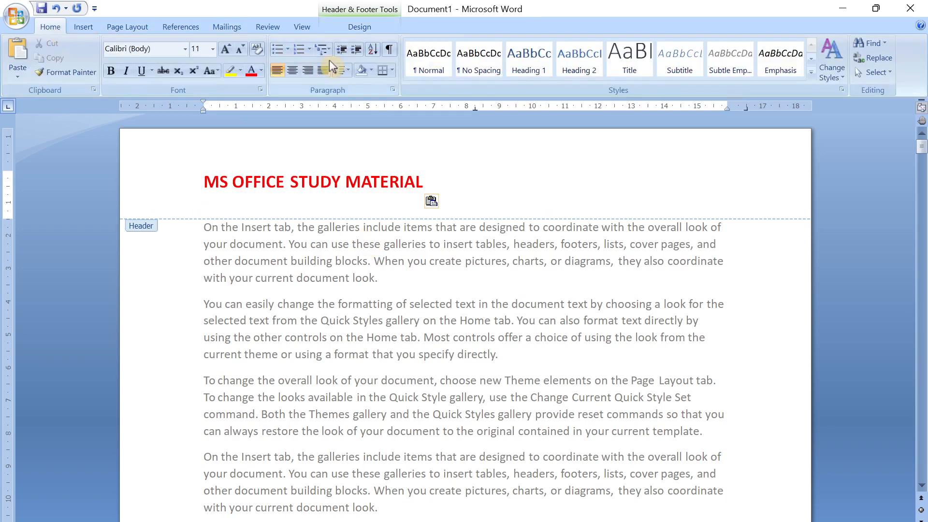
{"action": "left_click", "coordinate": [292, 71]}
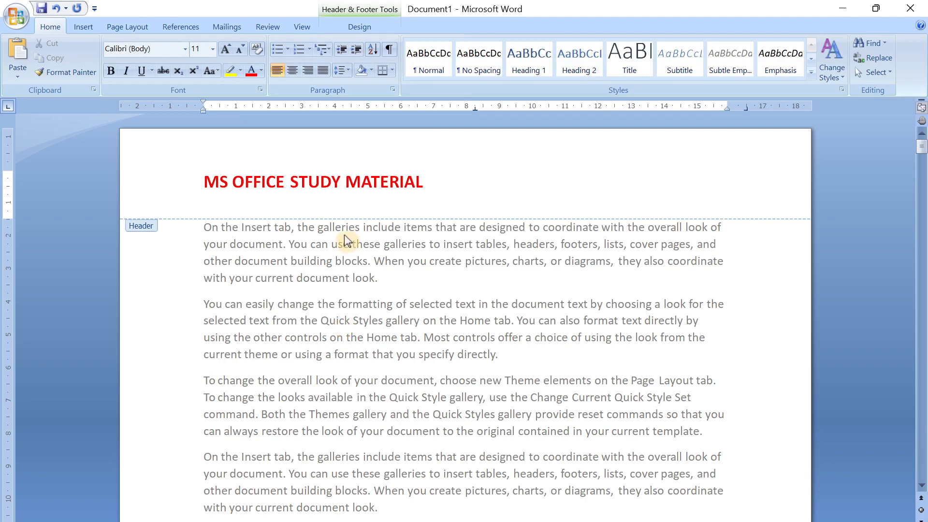
{"action": "double_click", "coordinate": [277, 251]}
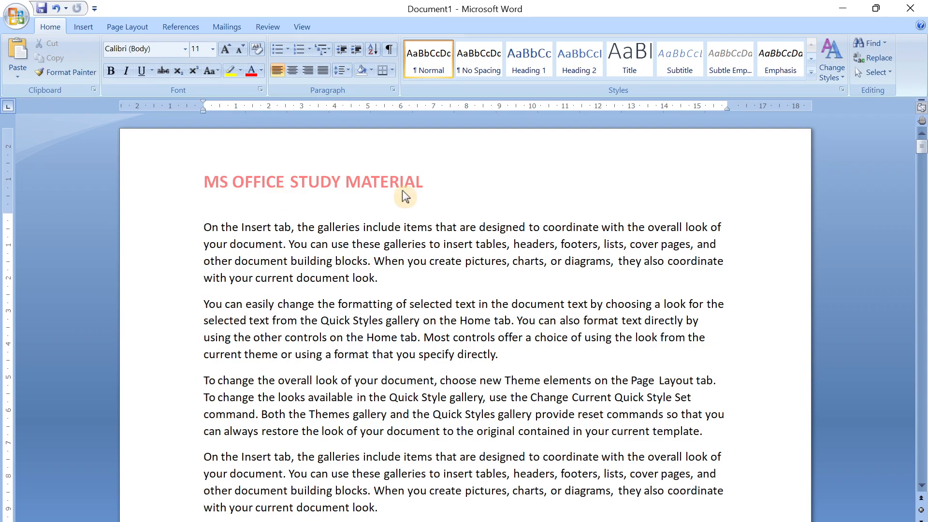
- Look through the pages to check the header title on each one, and return to the first page
{"action": "scroll", "coordinate": [239, 178], "scroll_direction": "down", "scroll_amount": 15}
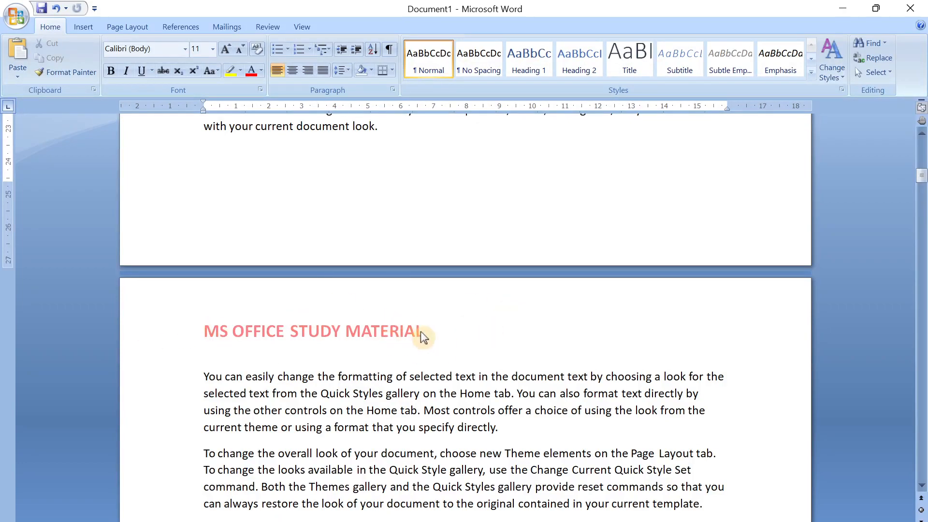
{"action": "scroll", "coordinate": [420, 332], "scroll_direction": "down", "scroll_amount": 10}
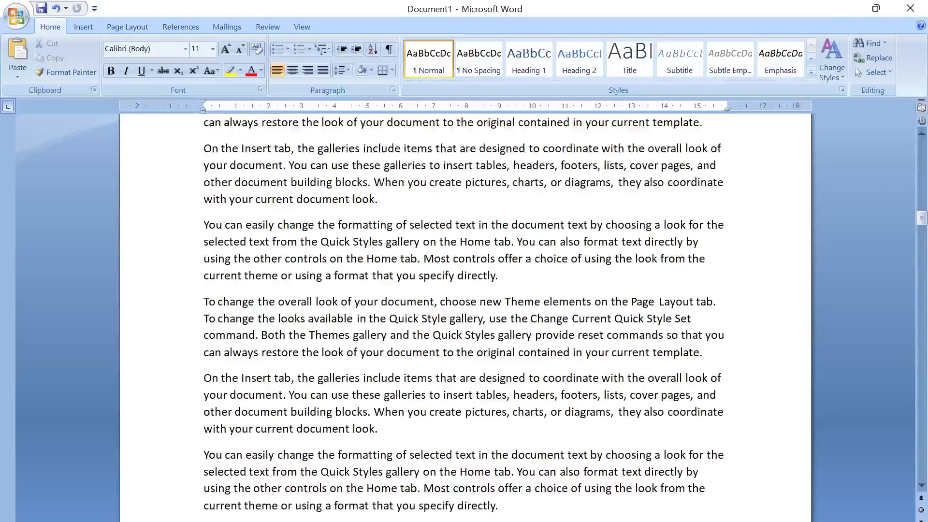
{"action": "scroll", "coordinate": [482, 384], "scroll_direction": "up", "scroll_amount": 10}
{"action": "scroll", "coordinate": [482, 383], "scroll_direction": "down", "scroll_amount": 4}
{"action": "scroll", "coordinate": [240, 209], "scroll_direction": "down", "scroll_amount": 2}
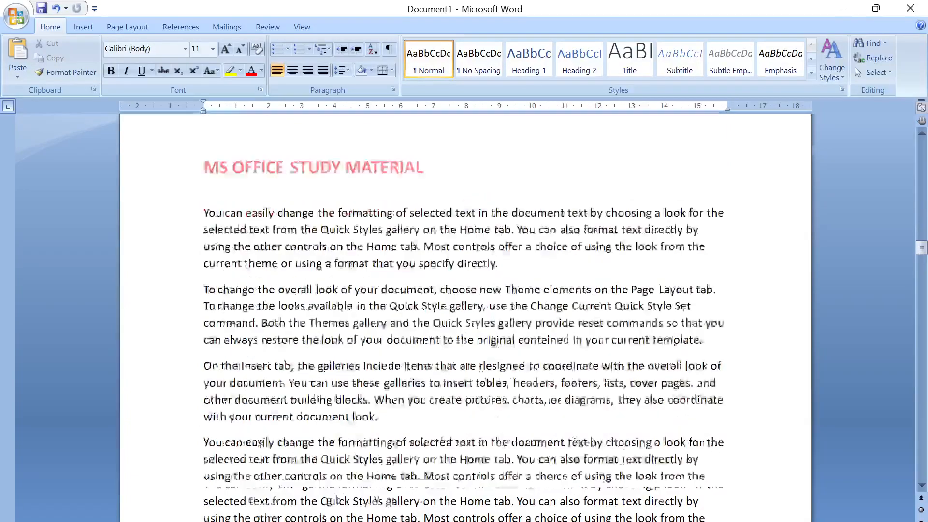
{"action": "scroll", "coordinate": [325, 220], "scroll_direction": "down", "scroll_amount": 10}
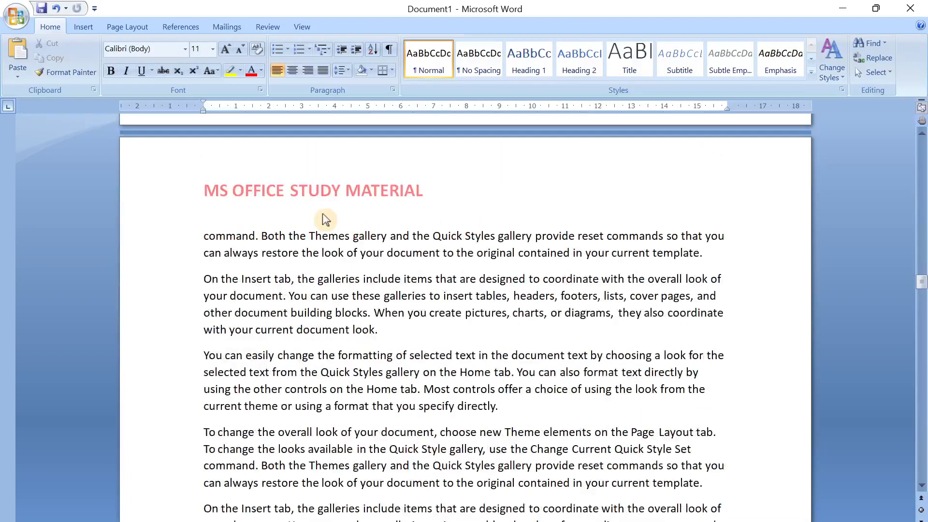
{"action": "scroll", "coordinate": [325, 220], "scroll_direction": "down", "scroll_amount": 10}
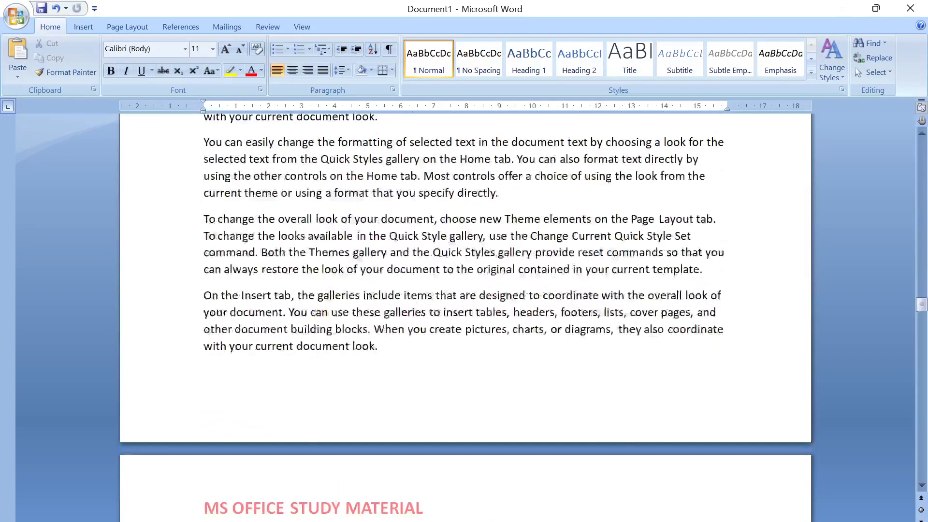
{"action": "scroll", "coordinate": [288, 300], "scroll_direction": "down", "scroll_amount": 3}
{"action": "scroll", "coordinate": [400, 320], "scroll_direction": "down", "scroll_amount": 10}
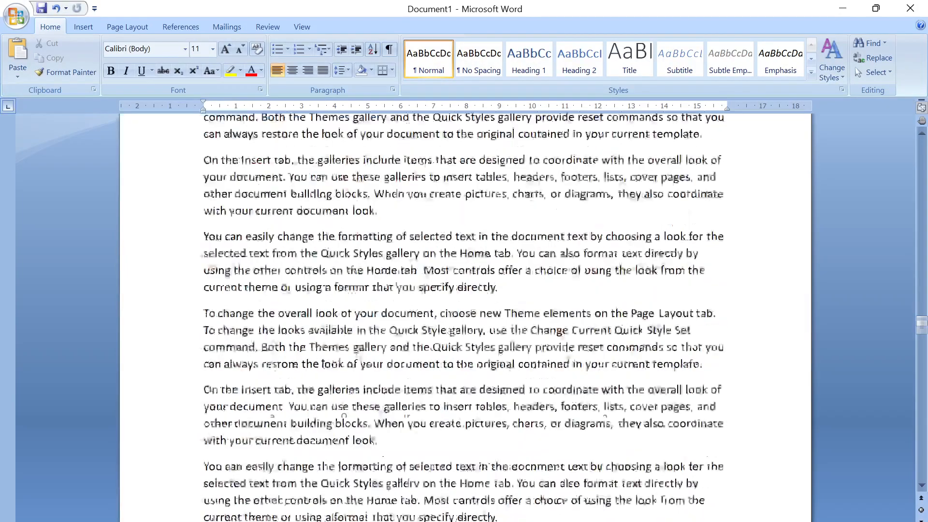
{"action": "scroll", "coordinate": [324, 430], "scroll_direction": "down", "scroll_amount": 10}
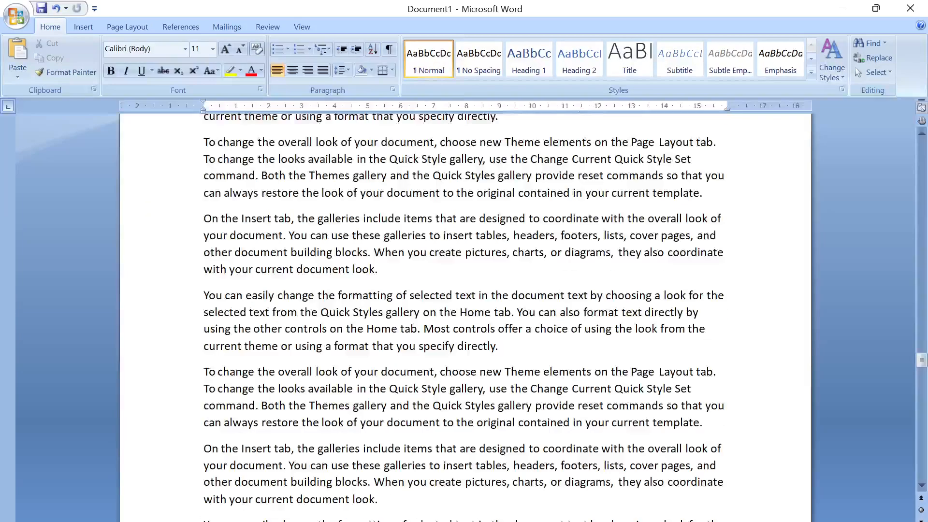
{"action": "scroll", "coordinate": [324, 430], "scroll_direction": "down", "scroll_amount": 10}
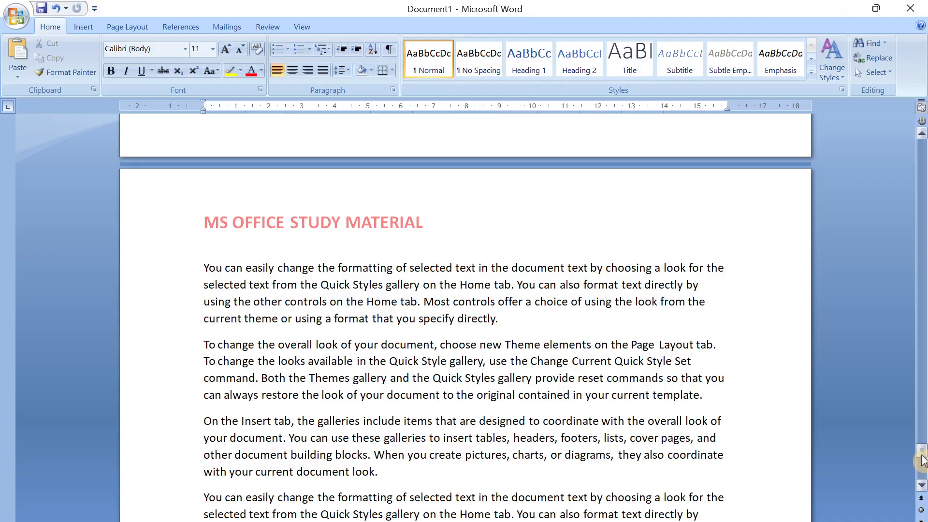
{"action": "left_click_drag", "start_coordinate": [922, 451], "coordinate": [882, 124]}
{"action": "scroll", "coordinate": [464, 310], "scroll_direction": "down", "scroll_amount": 10}
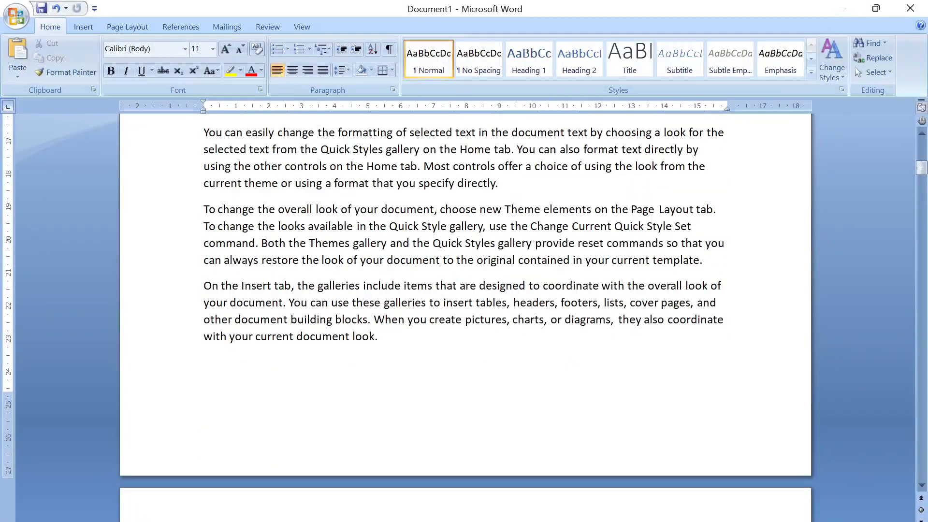
{"action": "scroll", "coordinate": [464, 309], "scroll_direction": "up", "scroll_amount": 10}
{"action": "left_click_drag", "start_coordinate": [921, 152], "coordinate": [516, 27]}
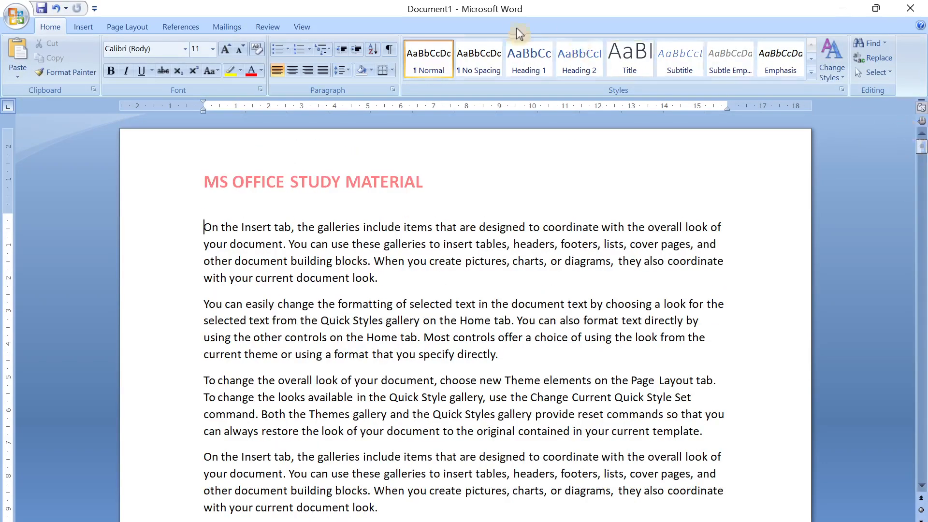
- Insert the built-in Alphabet footer and return to the body text on the first page
{"action": "left_click", "coordinate": [76, 29]}
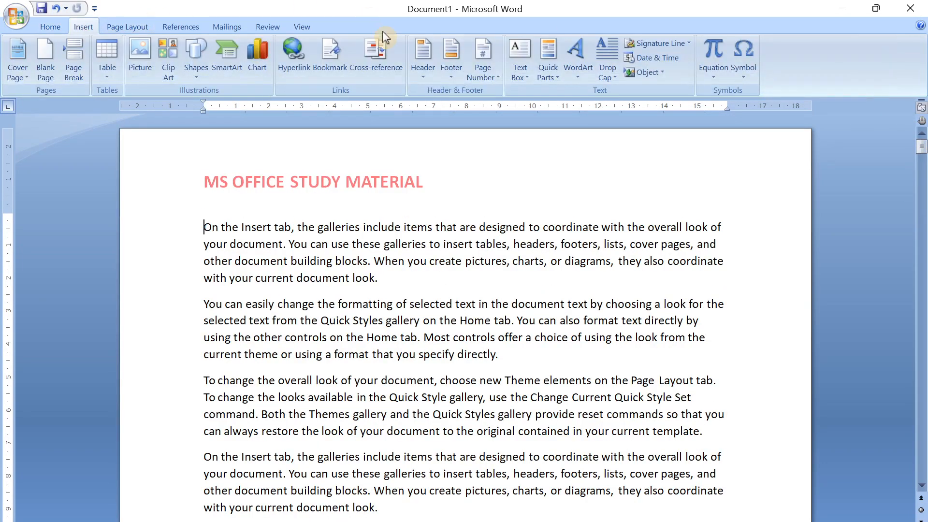
{"action": "left_click", "coordinate": [442, 69]}
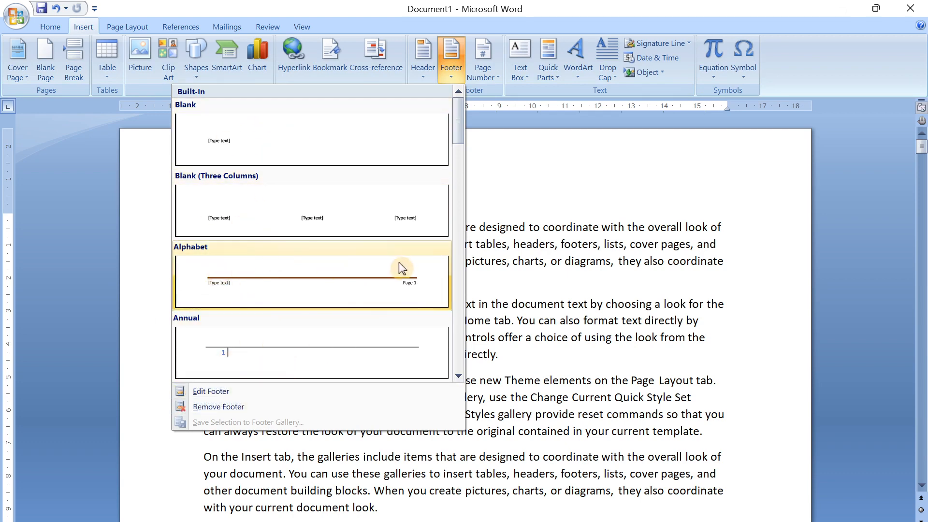
{"action": "left_click", "coordinate": [313, 282]}
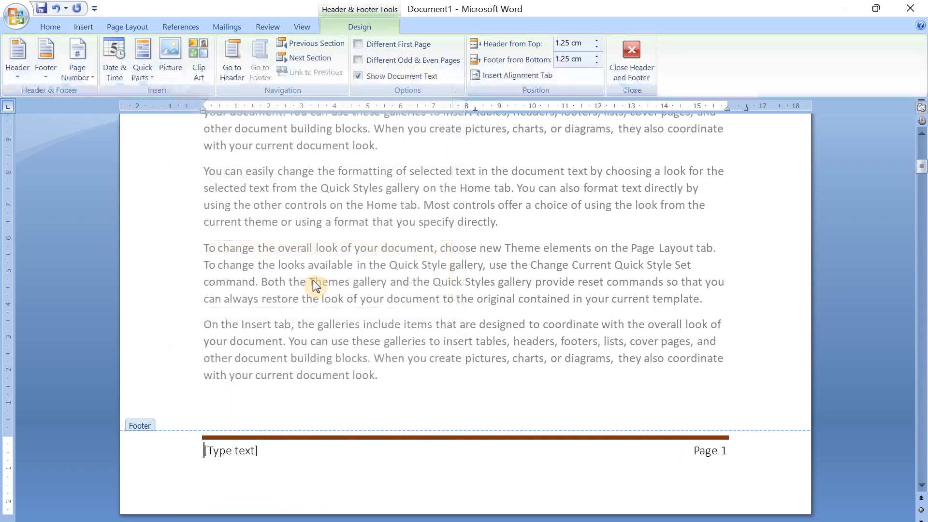
{"action": "scroll", "coordinate": [619, 357], "scroll_direction": "up", "scroll_amount": 15}
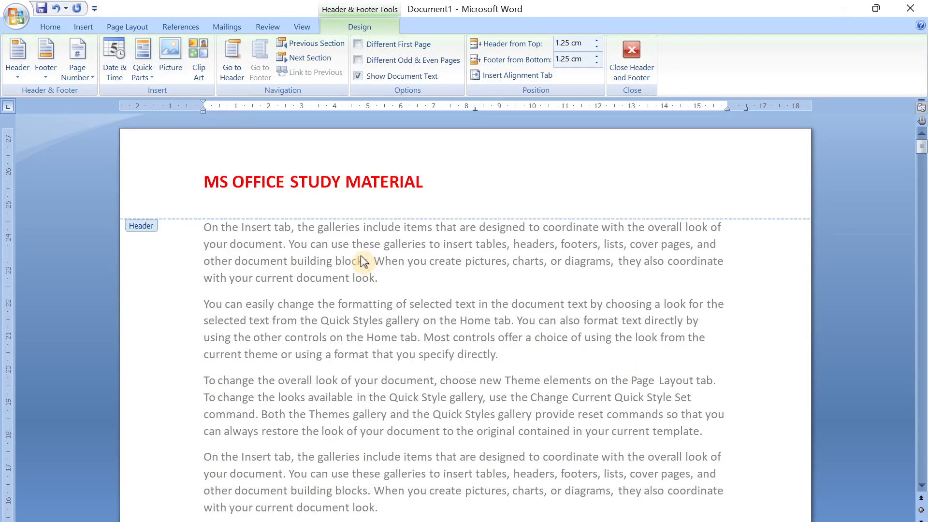
{"action": "double_click", "coordinate": [365, 263]}
- Replace the "[Type text]" placeholder in the first page's footer with "UNIVERSAL" and return to the body text
{"action": "scroll", "coordinate": [365, 263], "scroll_direction": "down", "scroll_amount": 5}
{"action": "scroll", "coordinate": [711, 422], "scroll_direction": "down", "scroll_amount": 5}
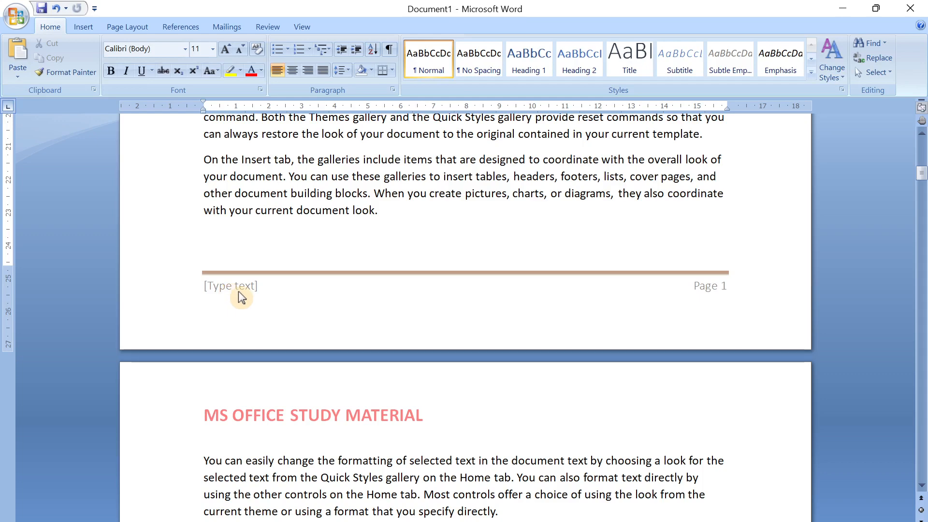
{"action": "double_click", "coordinate": [238, 275]}
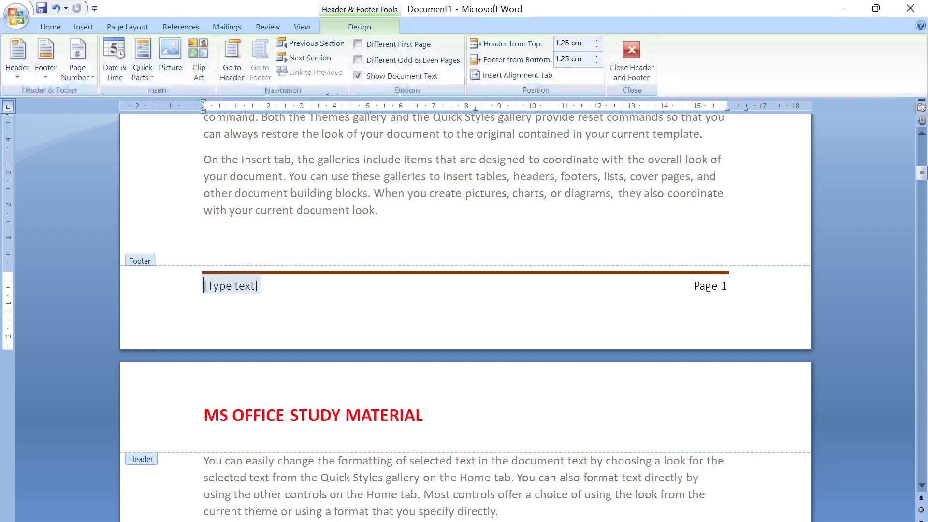
{"action": "left_click", "coordinate": [237, 288]}
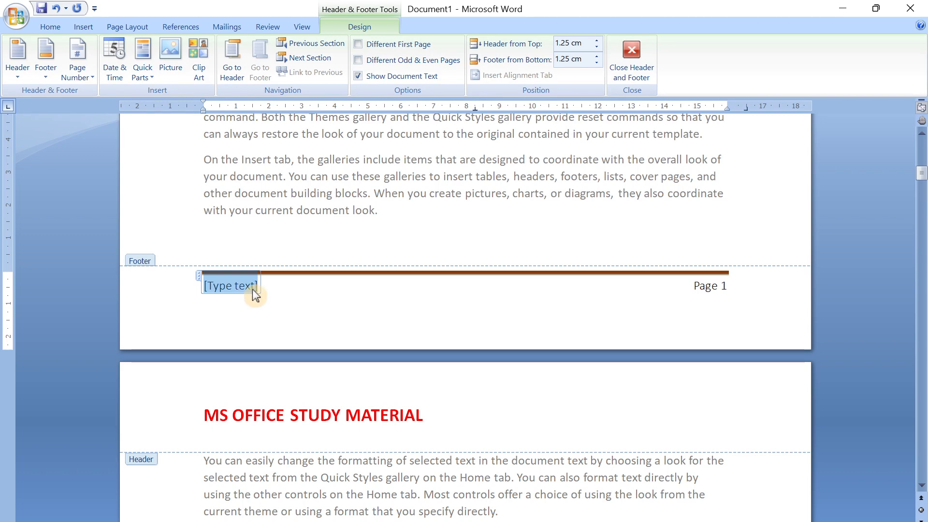
{"action": "key", "text": "Delete"}
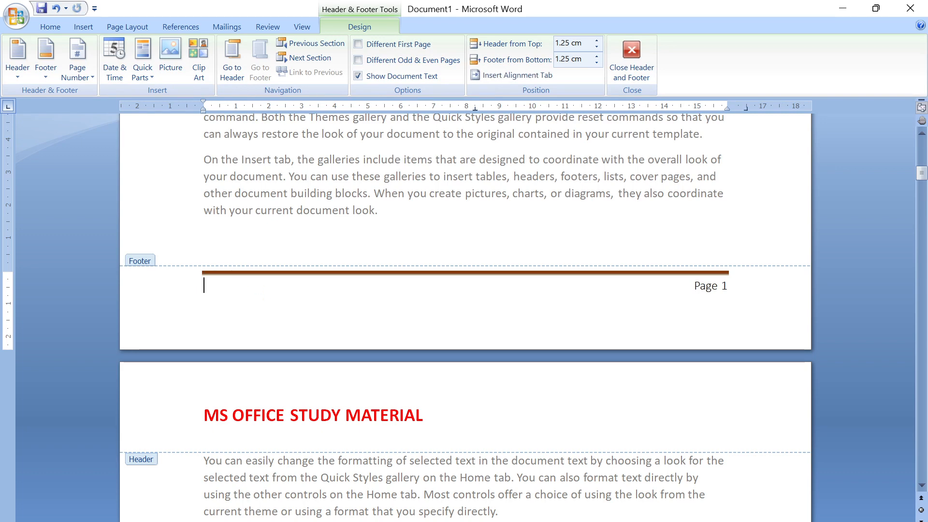
{"action": "type", "text": "UNIVERSAL"}
{"action": "double_click", "coordinate": [309, 231]}
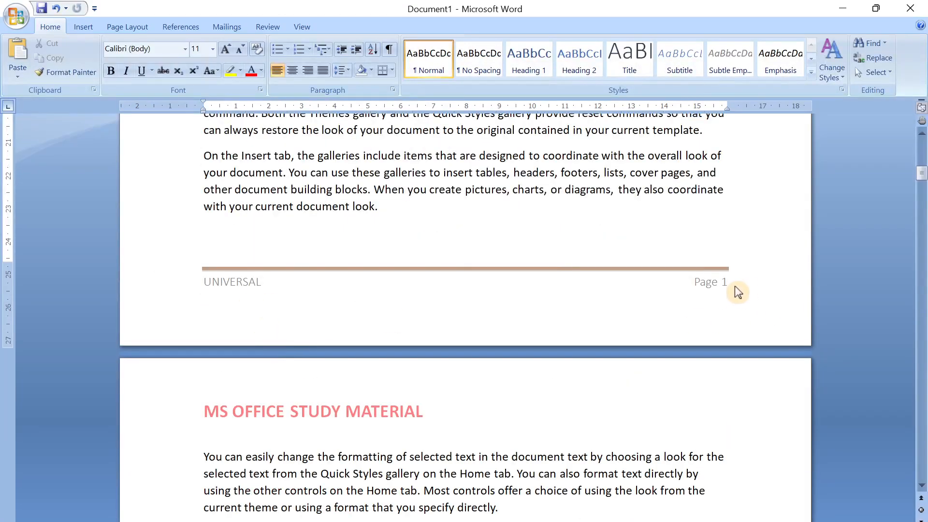
- Examine the footer text, page numbers and header title across the pages, and return to the first page
{"action": "scroll", "coordinate": [733, 290], "scroll_direction": "down", "scroll_amount": 5}
{"action": "scroll", "coordinate": [359, 387], "scroll_direction": "down", "scroll_amount": 1}
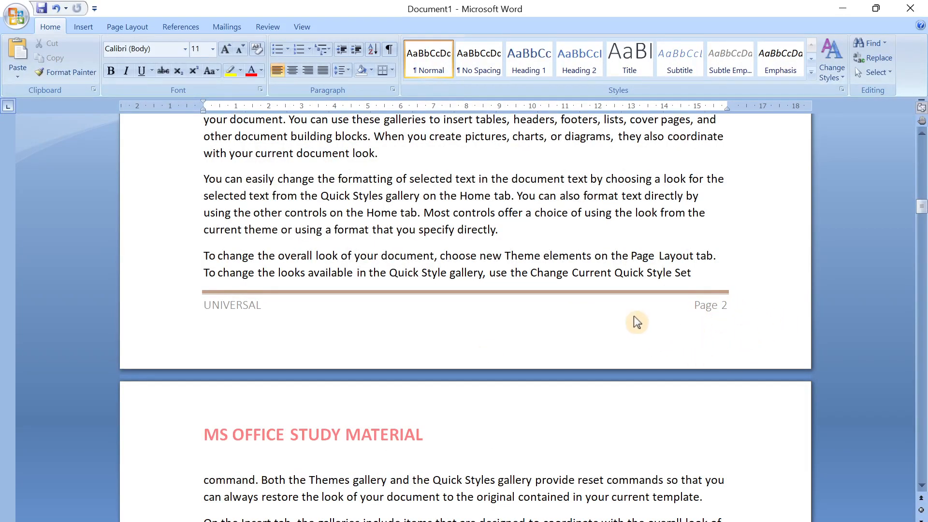
{"action": "scroll", "coordinate": [390, 347], "scroll_direction": "down", "scroll_amount": 15}
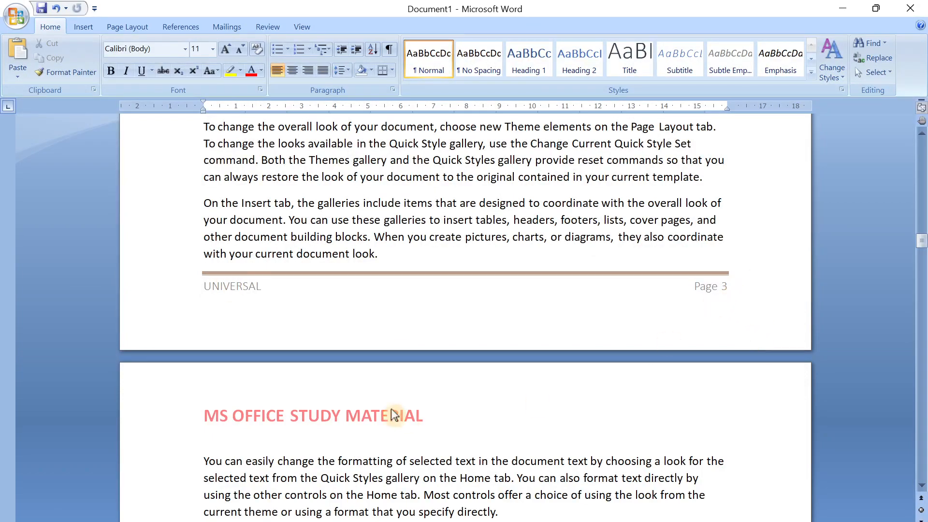
{"action": "scroll", "coordinate": [391, 408], "scroll_direction": "down", "scroll_amount": 18}
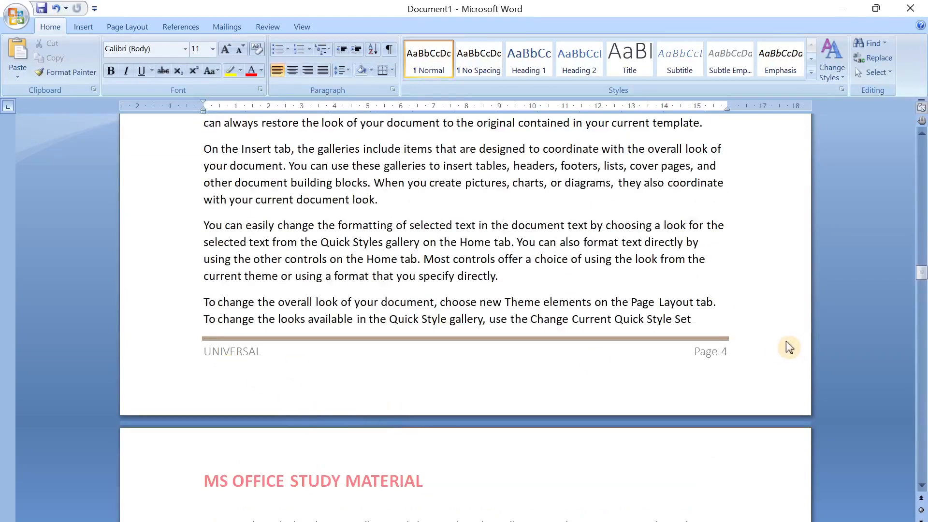
{"action": "scroll", "coordinate": [790, 348], "scroll_direction": "down", "scroll_amount": 6}
{"action": "scroll", "coordinate": [501, 189], "scroll_direction": "down", "scroll_amount": 15}
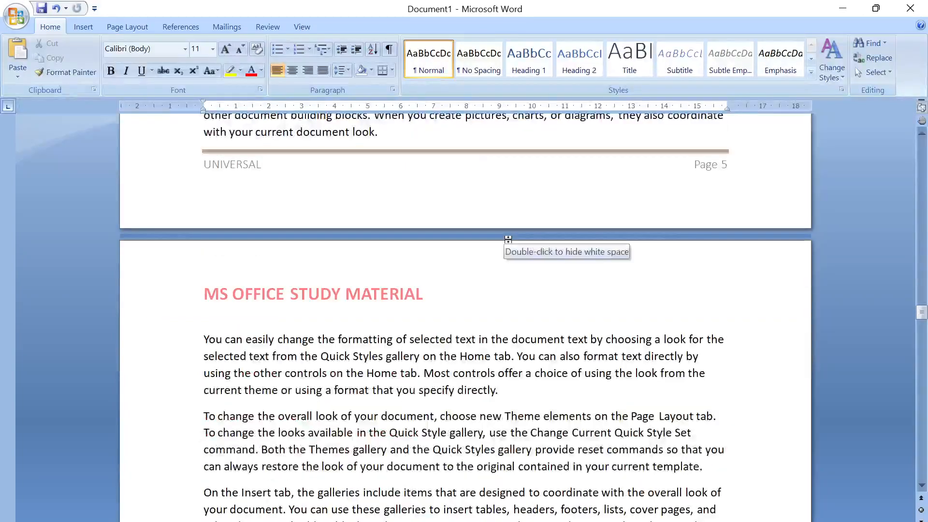
{"action": "scroll", "coordinate": [508, 239], "scroll_direction": "down", "scroll_amount": 18}
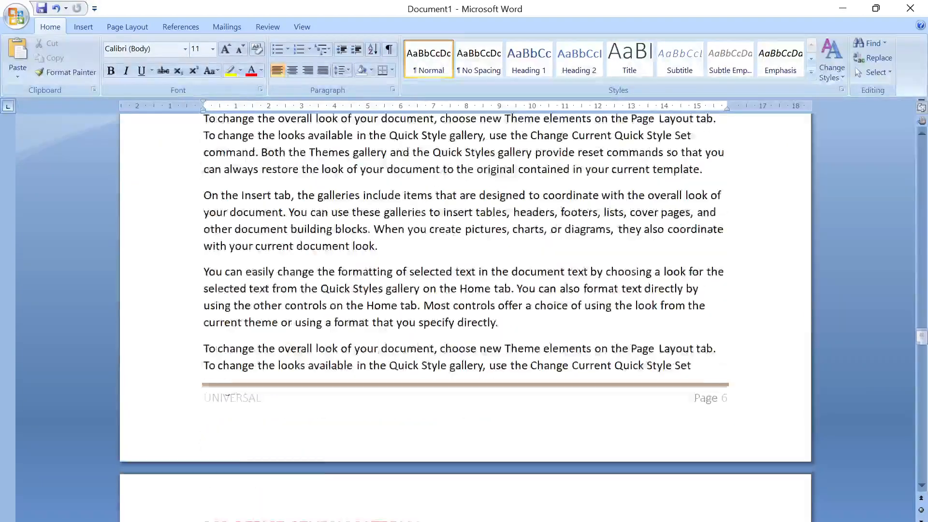
{"action": "scroll", "coordinate": [512, 265], "scroll_direction": "down", "scroll_amount": 18}
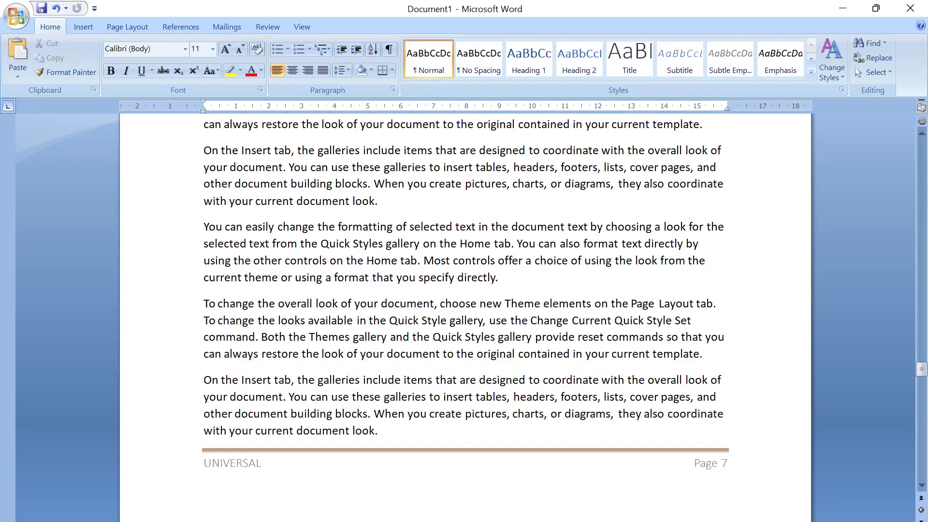
{"action": "left_click_drag", "start_coordinate": [922, 380], "coordinate": [886, 130]}
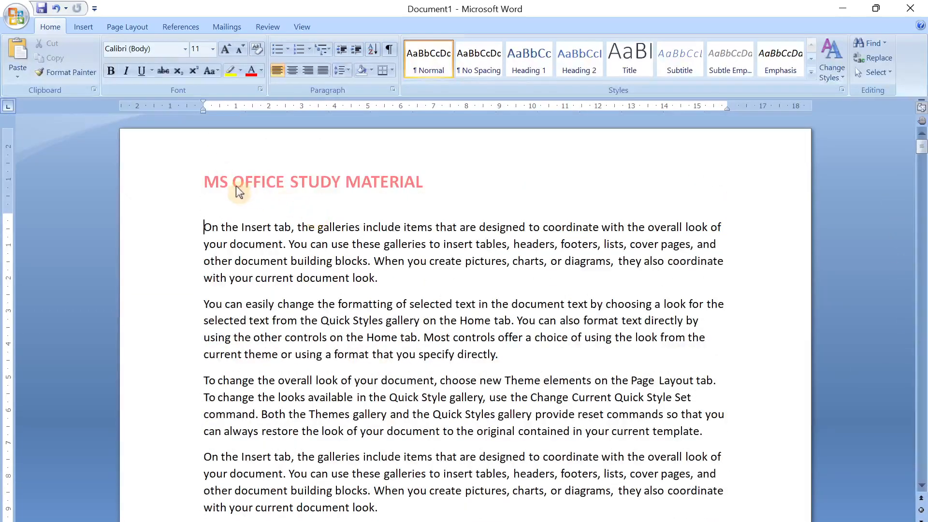
{"action": "scroll", "coordinate": [326, 187], "scroll_direction": "down", "scroll_amount": 15}
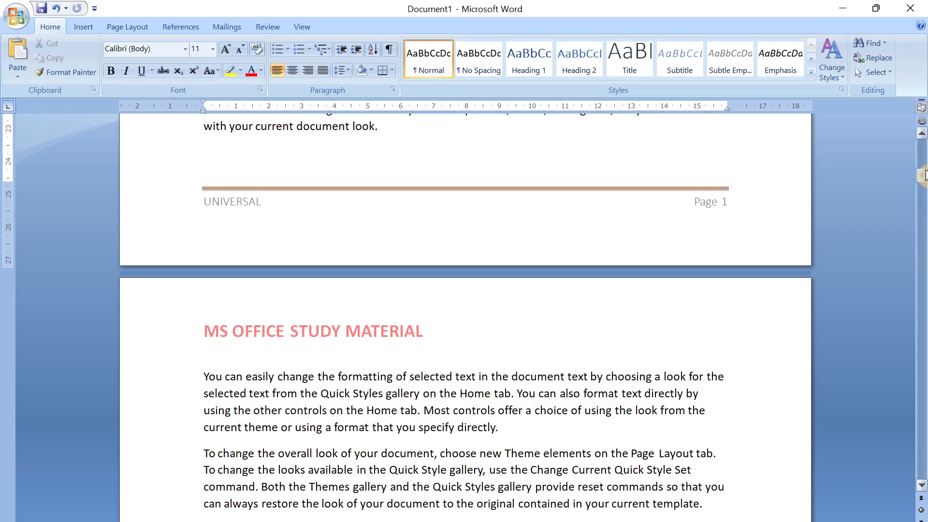
{"action": "left_click_drag", "start_coordinate": [924, 181], "coordinate": [922, 148]}
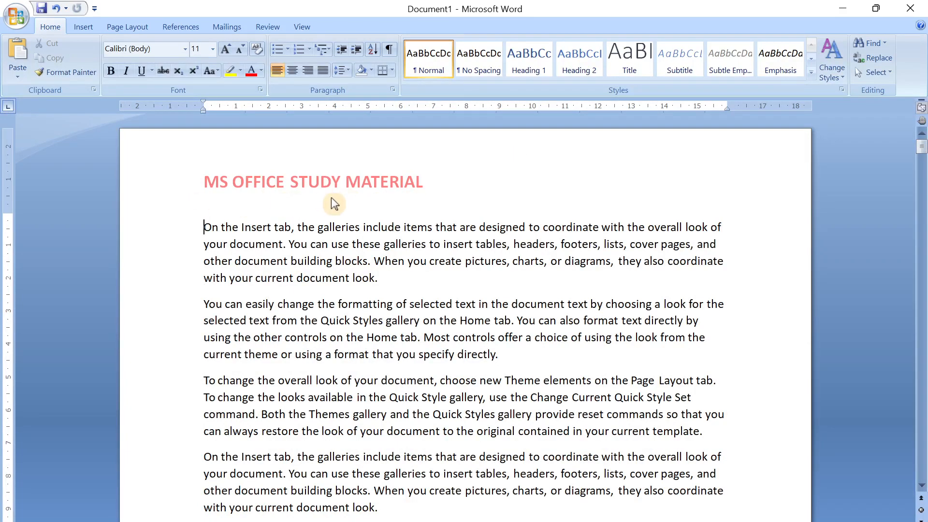
- Replace the header title on the first page with "UNIVERSAL SOFTWARE SOLUTIONS" and return to the body text
{"action": "scroll", "coordinate": [335, 203], "scroll_direction": "down", "scroll_amount": 10}
{"action": "scroll", "coordinate": [367, 189], "scroll_direction": "up", "scroll_amount": 10}
{"action": "double_click", "coordinate": [375, 175]}
{"action": "left_click_drag", "start_coordinate": [433, 182], "coordinate": [204, 182]}
{"action": "type", "text": "UNIV"}
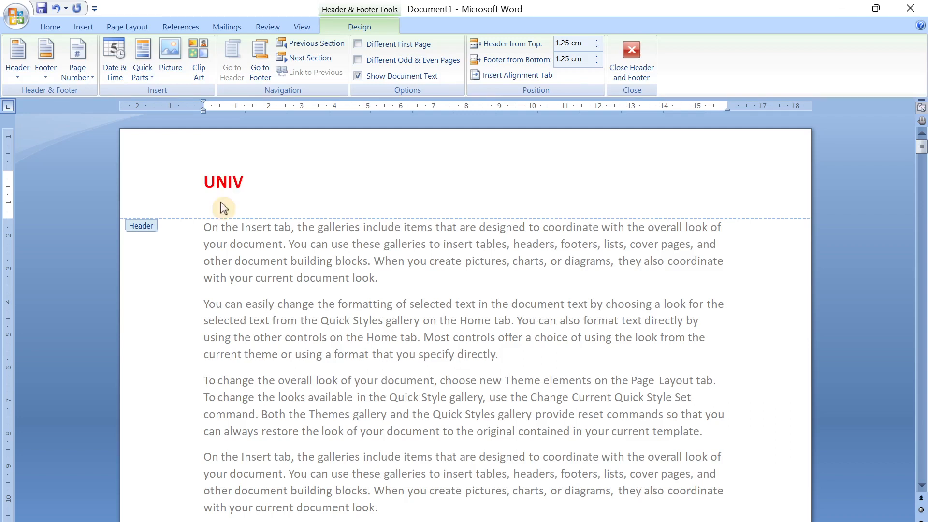
{"action": "type", "text": "ERSAL SOFT"}
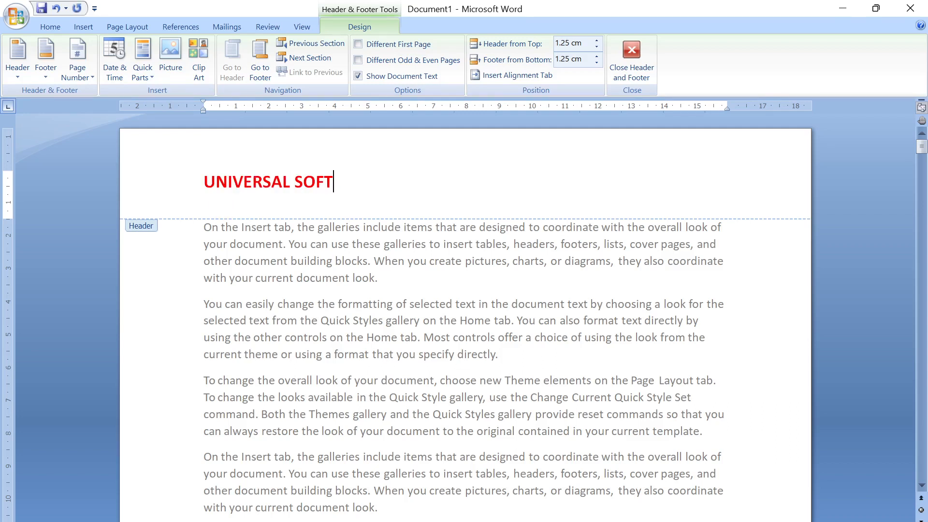
{"action": "type", "text": "WARE  SOLUTIONS"}
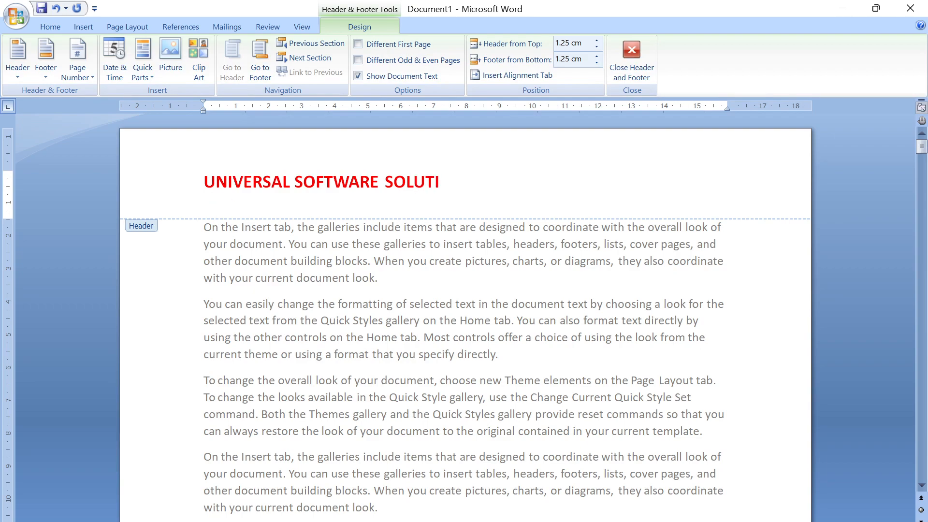
{"action": "double_click", "coordinate": [304, 283]}
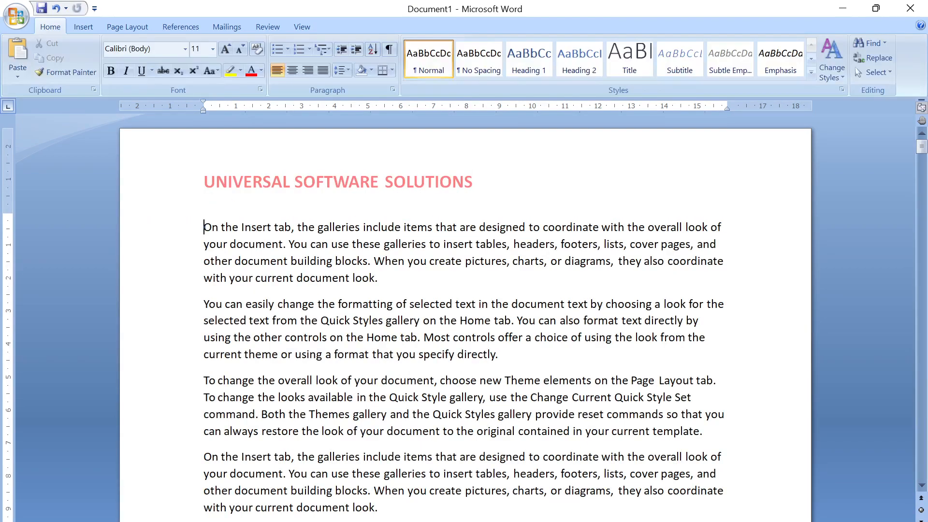
- Turn on Different First Page for the header and enter "UNIVERSAL SOFTWARE SOLUTIONS" as the first page's header
{"action": "scroll", "coordinate": [292, 192], "scroll_direction": "down", "scroll_amount": 15}
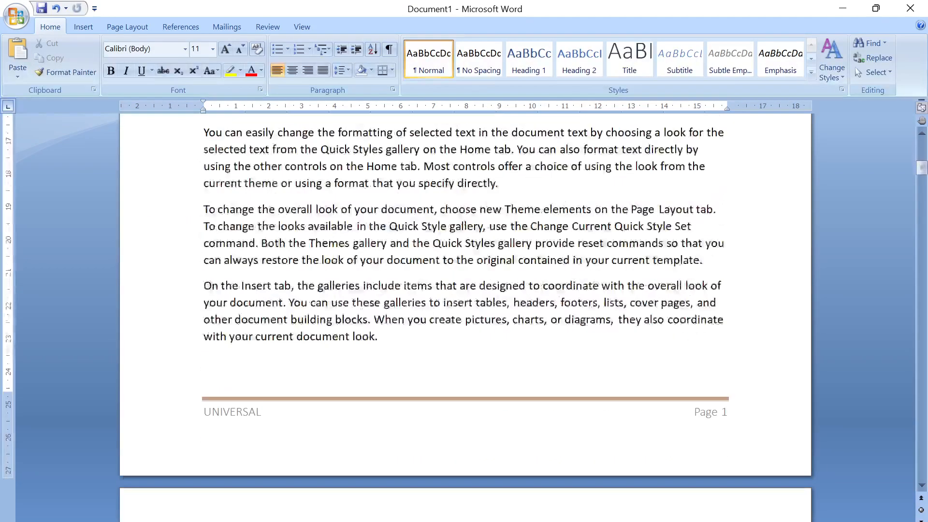
{"action": "scroll", "coordinate": [224, 382], "scroll_direction": "down", "scroll_amount": 10}
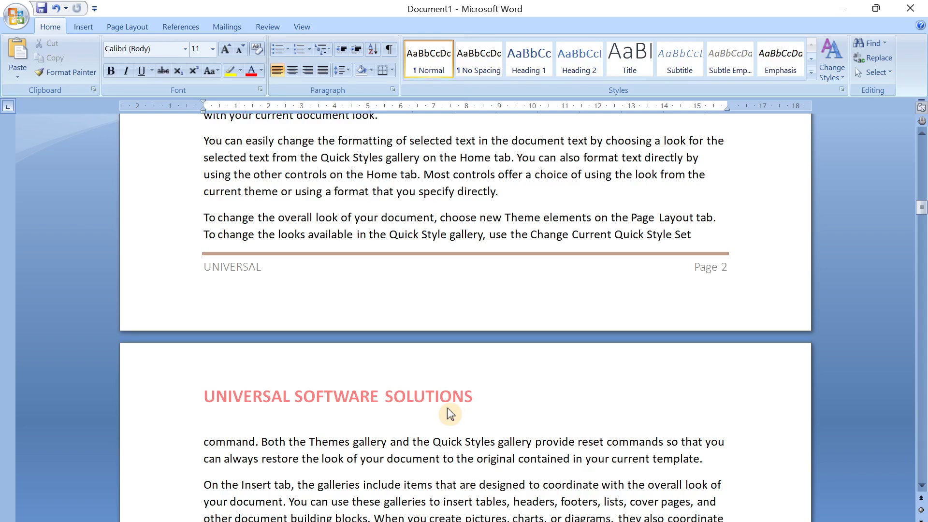
{"action": "key", "text": "ctrl+Home"}
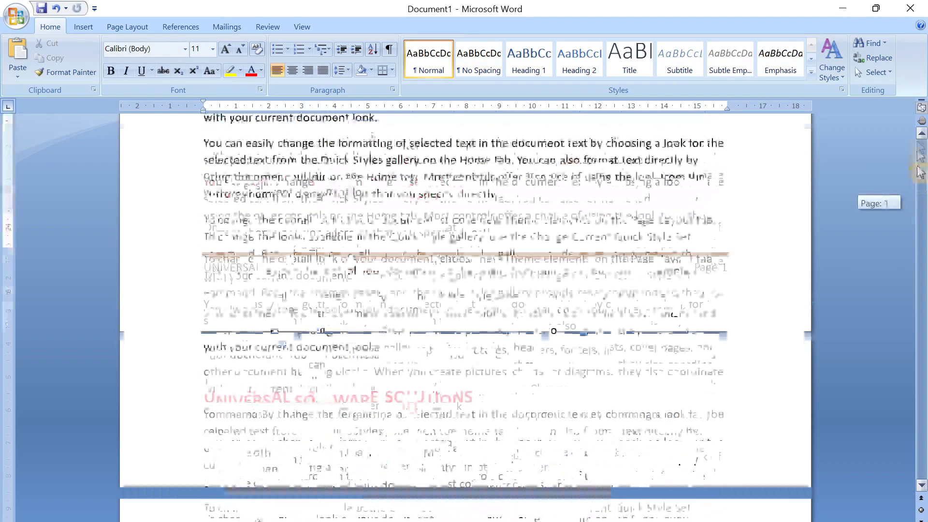
{"action": "double_click", "coordinate": [426, 176]}
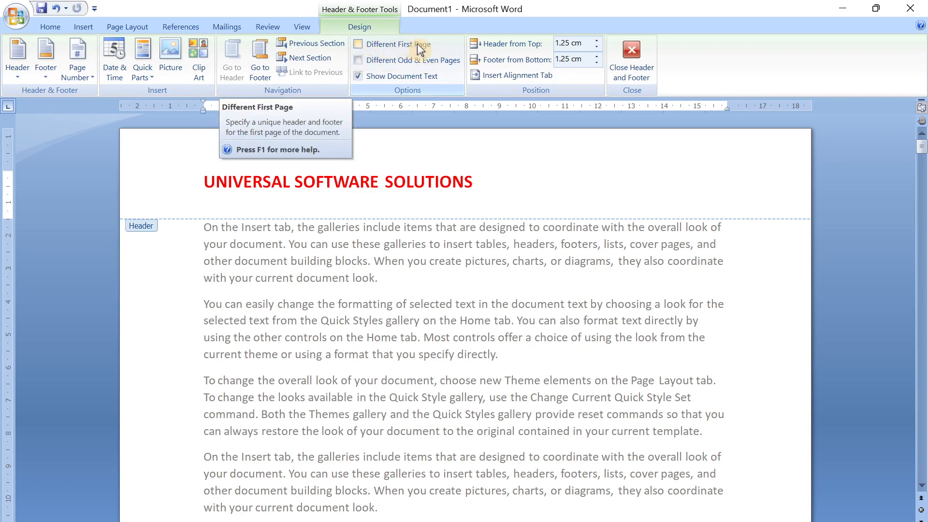
{"action": "left_click", "coordinate": [358, 43]}
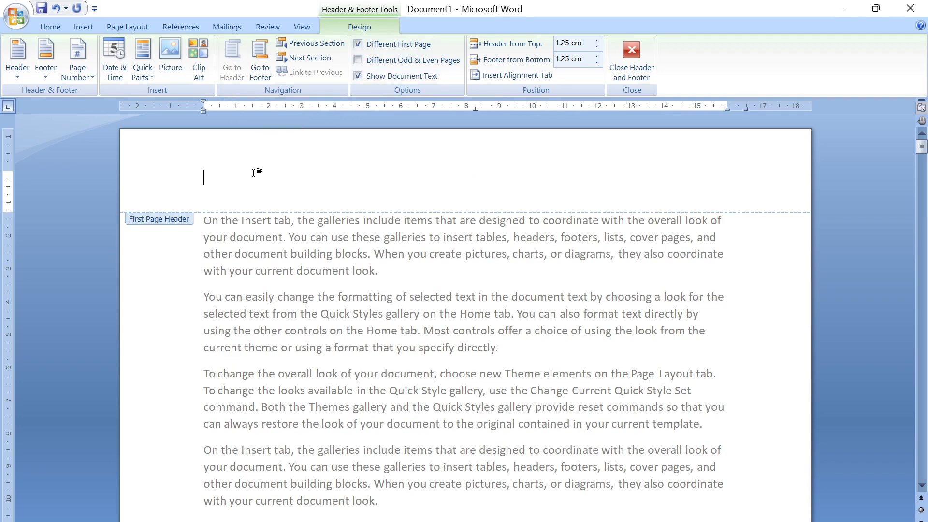
{"action": "type", "text": "UNIVERSAL SOFTWARE"}
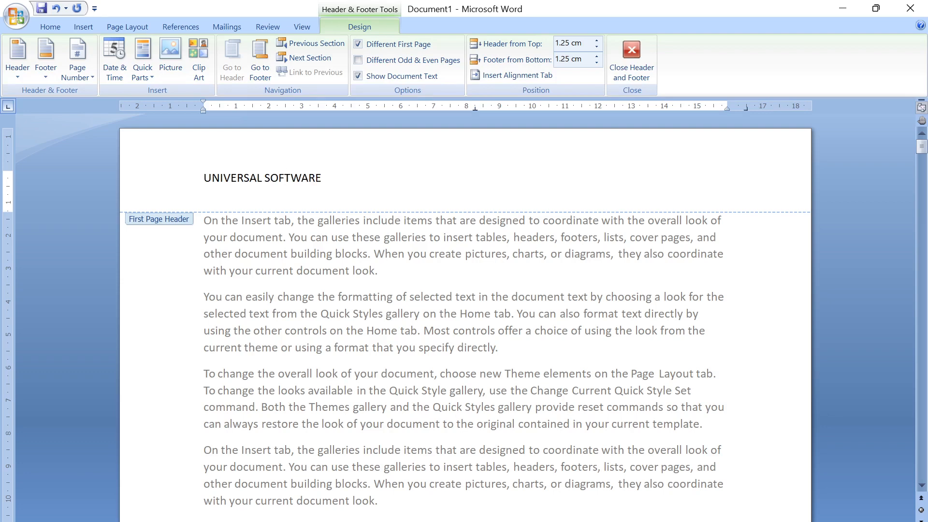
{"action": "type", "text": " SOLUTIONS"}
- Format the first page's header title in standard purple, bold, size 20, and return to the body text
{"action": "left_click_drag", "start_coordinate": [203, 178], "coordinate": [391, 177]}
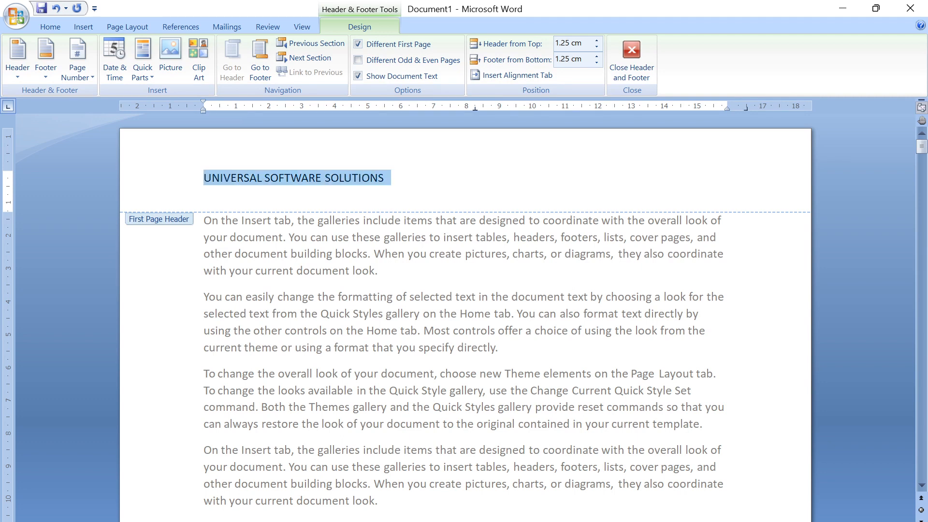
{"action": "left_click", "coordinate": [62, 28]}
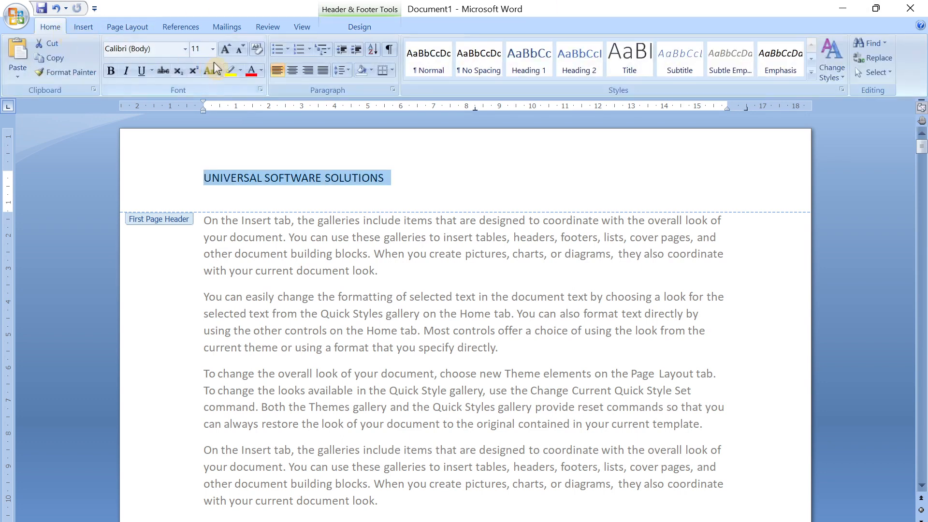
{"action": "left_click", "coordinate": [261, 71]}
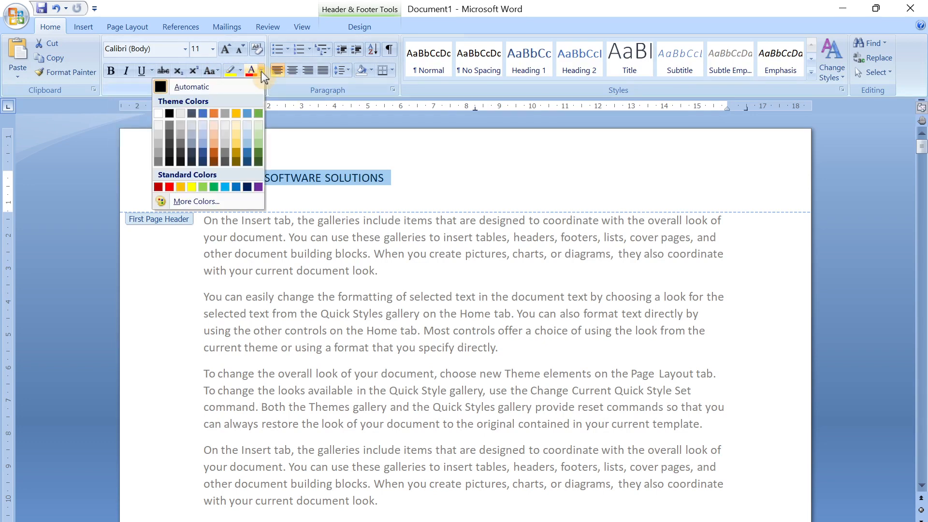
{"action": "left_click", "coordinate": [258, 188]}
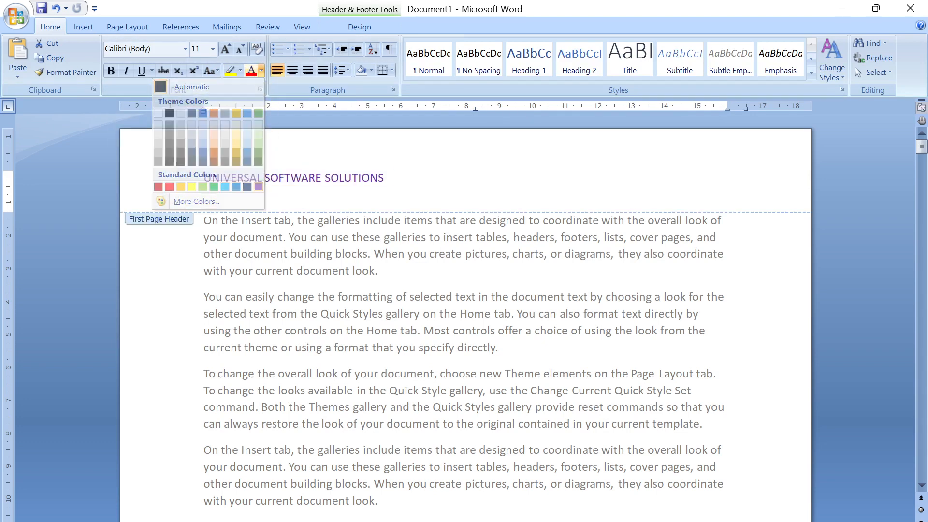
{"action": "left_click", "coordinate": [225, 49]}
{"action": "left_click", "coordinate": [226, 49]}
{"action": "left_click", "coordinate": [225, 49]}
{"action": "left_click", "coordinate": [225, 49]}
{"action": "left_click", "coordinate": [225, 49]}
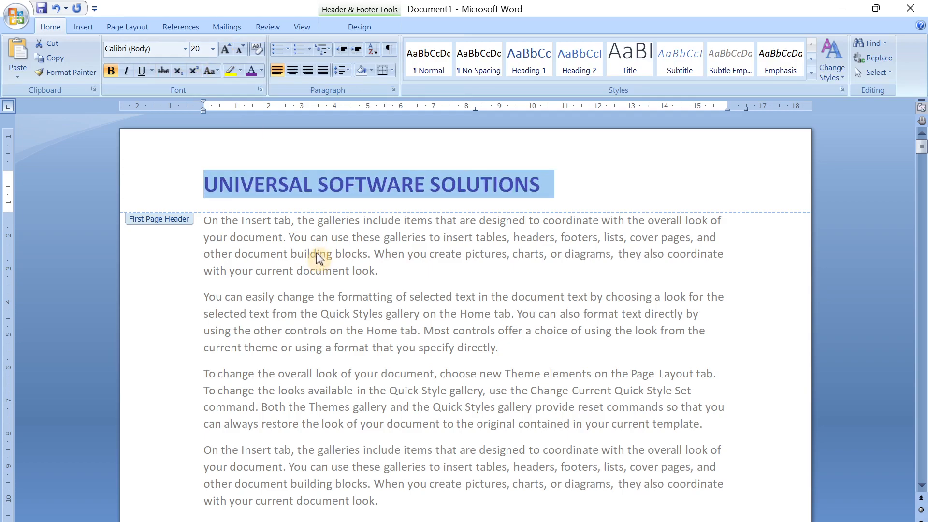
{"action": "double_click", "coordinate": [316, 252]}
- Replace the header title on the second page with "MSOFFICE STUDY MATERIAL" and return to the body text
{"action": "scroll", "coordinate": [317, 252], "scroll_direction": "down", "scroll_amount": 10}
{"action": "scroll", "coordinate": [158, 431], "scroll_direction": "down", "scroll_amount": 8}
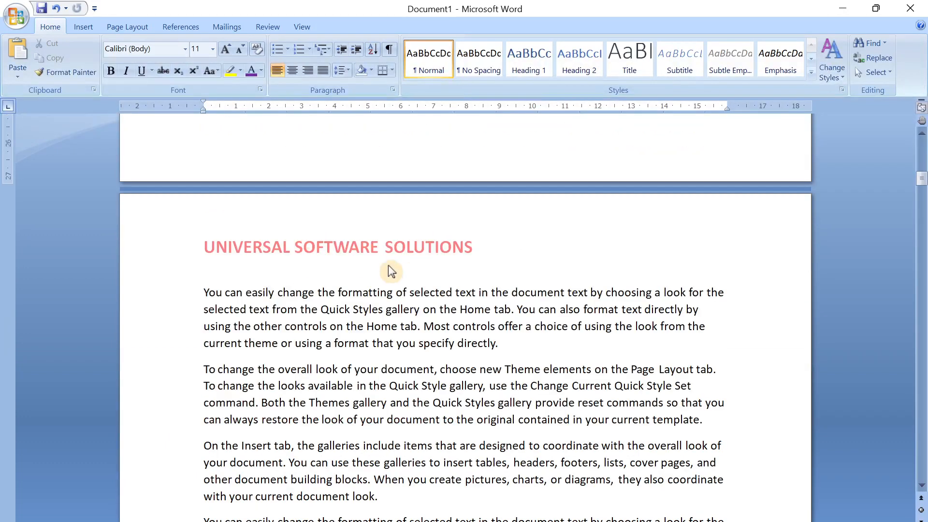
{"action": "double_click", "coordinate": [411, 251]}
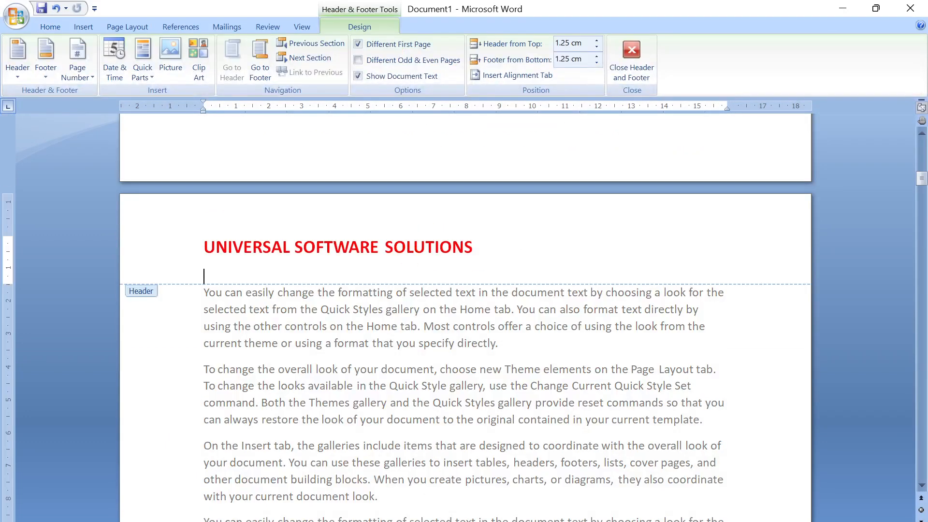
{"action": "left_click_drag", "start_coordinate": [483, 249], "coordinate": [203, 249]}
{"action": "type", "text": "MS"}
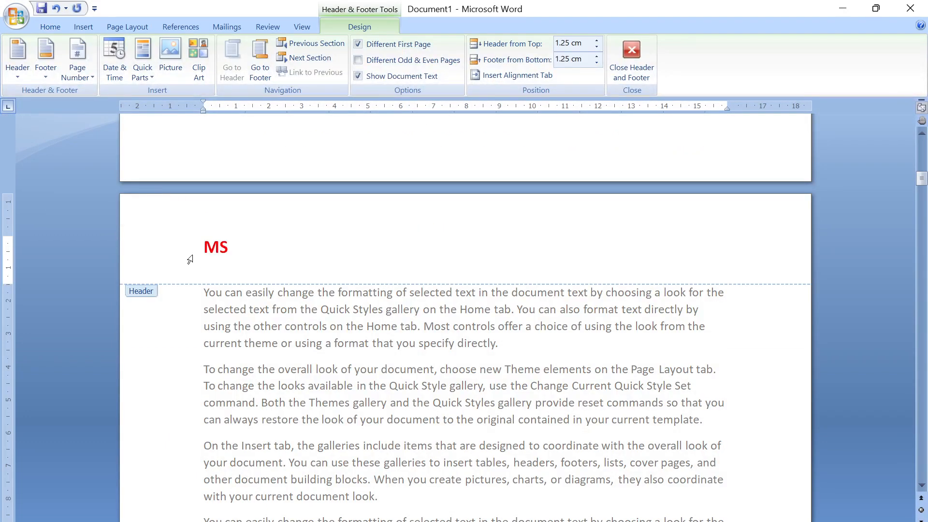
{"action": "key", "text": "BackSpace"}
{"action": "type", "text": "SOFFICE LAB"}
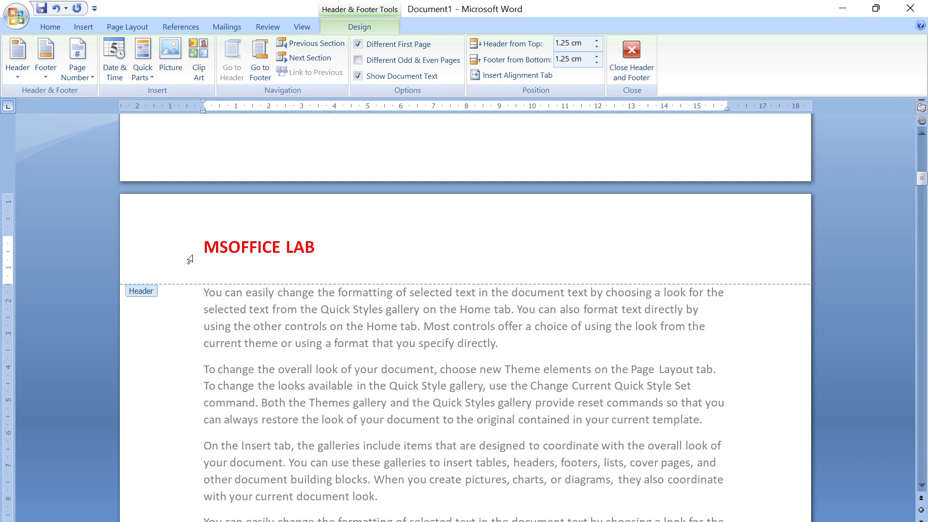
{"action": "key", "text": "BackSpace"}
{"action": "key", "text": "BackSpace"}
{"action": "key", "text": "BackSpace"}
{"action": "type", "text": "STUDY"}
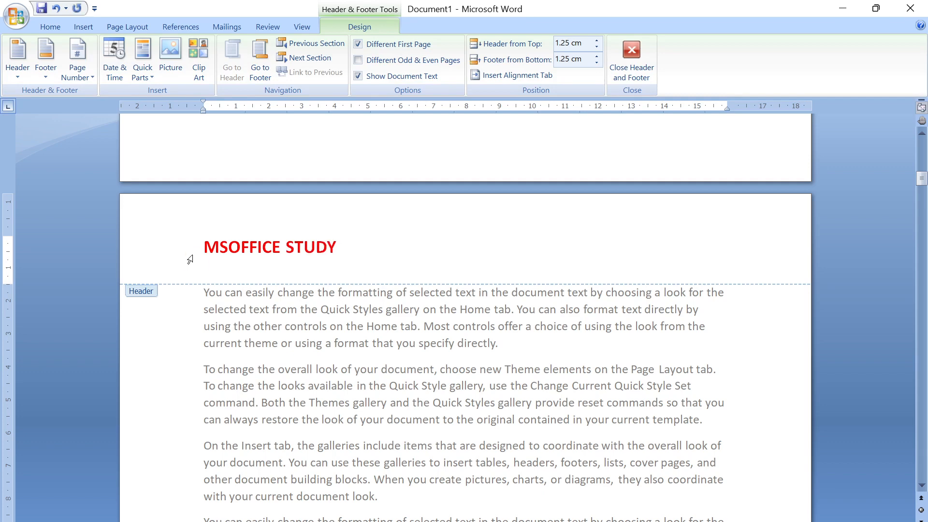
{"action": "type", "text": " MATERIAL"}
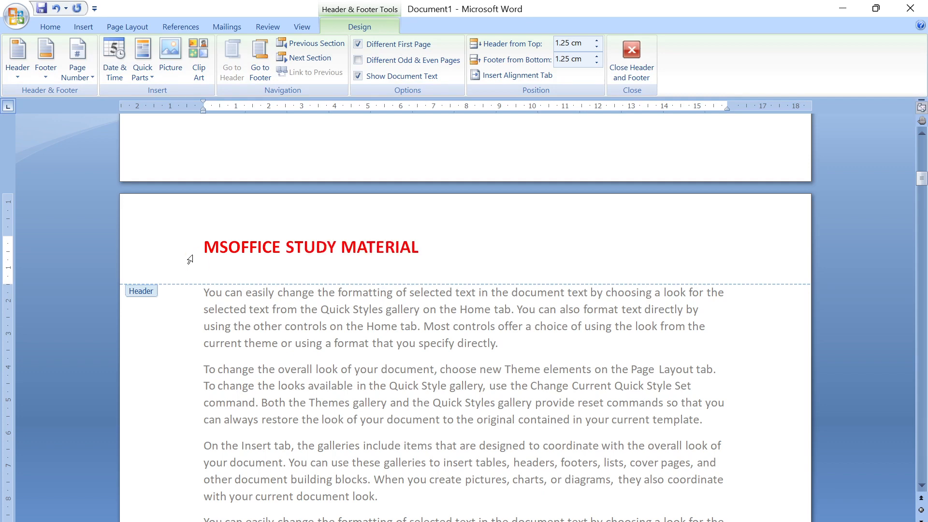
{"action": "double_click", "coordinate": [367, 344]}
- Compare the first page's header with the header titles on the following pages, and return to the first page
{"action": "scroll", "coordinate": [366, 344], "scroll_direction": "up", "scroll_amount": 2}
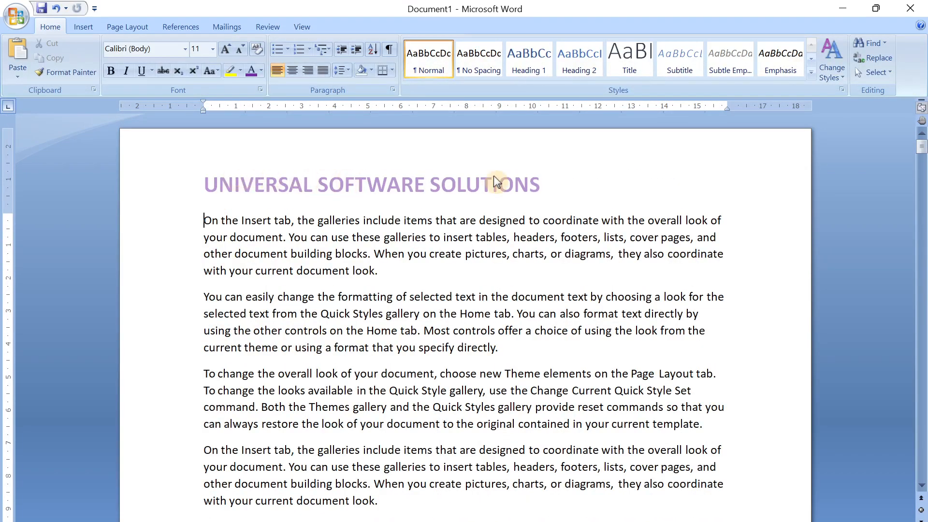
{"action": "scroll", "coordinate": [494, 175], "scroll_direction": "down", "scroll_amount": 15}
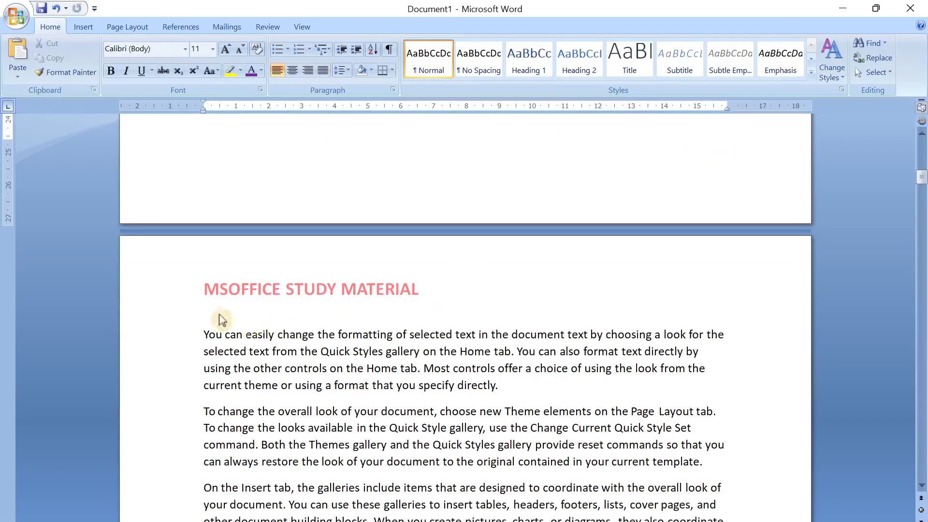
{"action": "scroll", "coordinate": [408, 286], "scroll_direction": "down", "scroll_amount": 6}
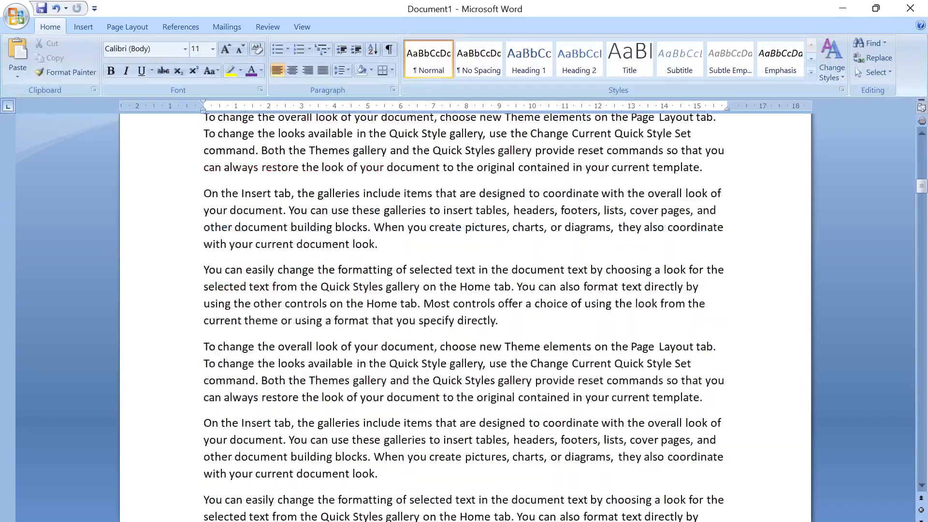
{"action": "scroll", "coordinate": [336, 419], "scroll_direction": "down", "scroll_amount": 6}
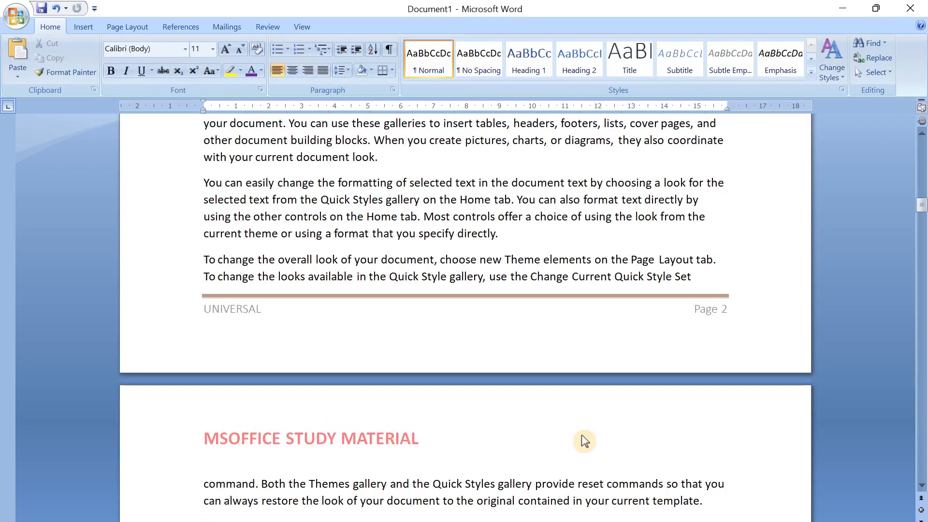
{"action": "scroll", "coordinate": [586, 441], "scroll_direction": "down", "scroll_amount": 20}
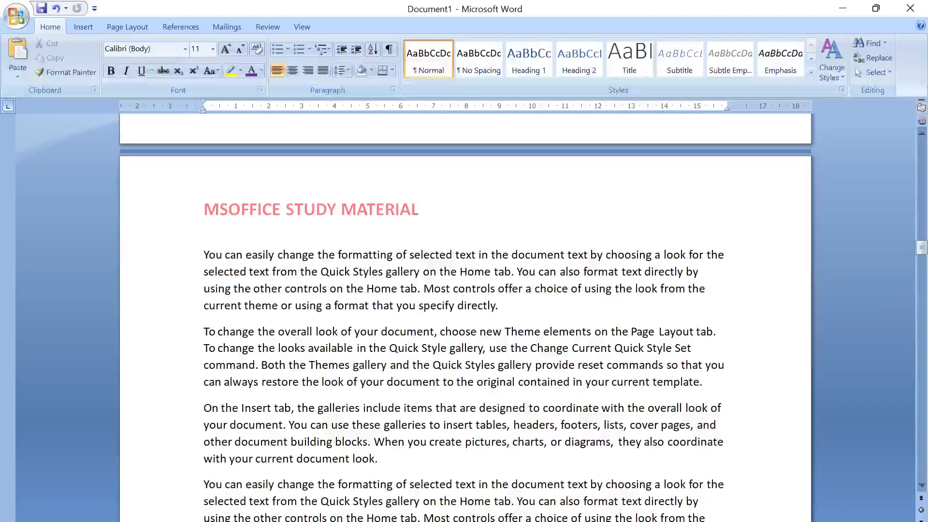
{"action": "scroll", "coordinate": [439, 321], "scroll_direction": "down", "scroll_amount": 15}
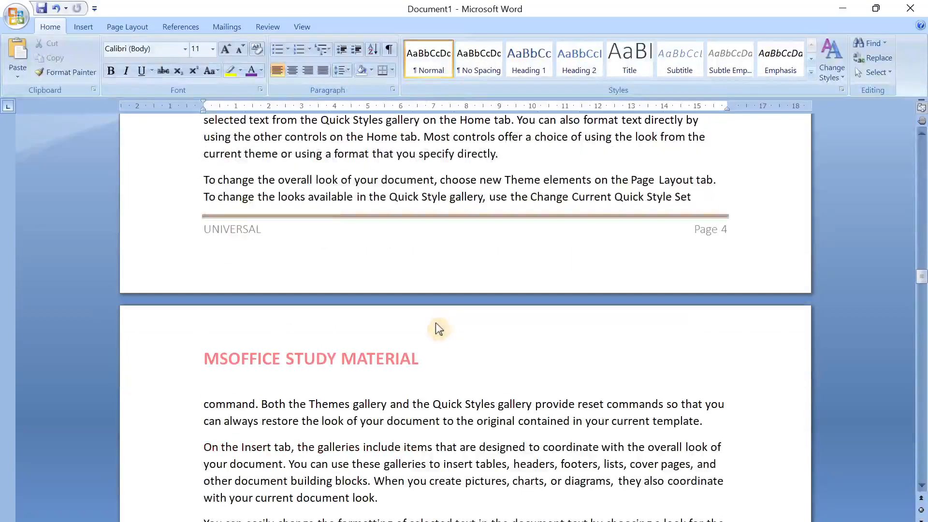
{"action": "left_click_drag", "start_coordinate": [922, 276], "coordinate": [908, 139]}
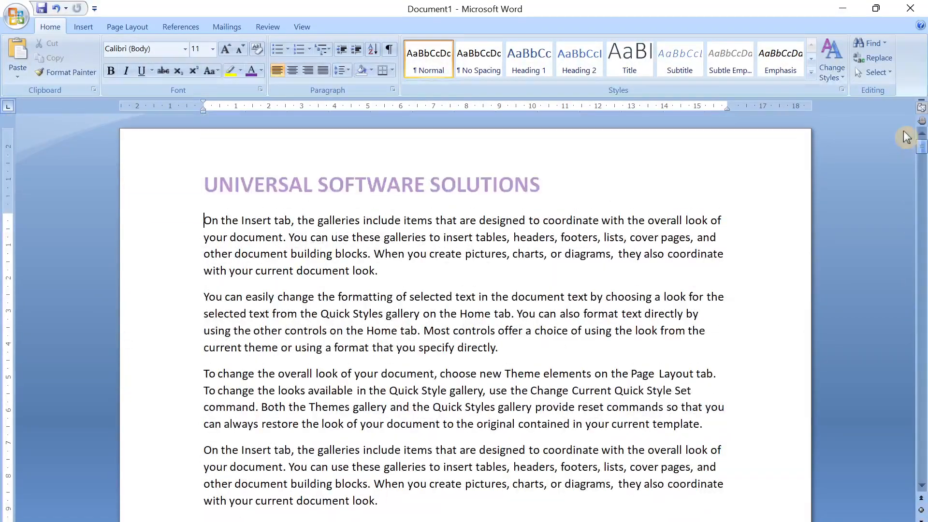
- Open the first page's header for editing and turn on Different Odd & Even Pages
{"action": "double_click", "coordinate": [431, 184]}
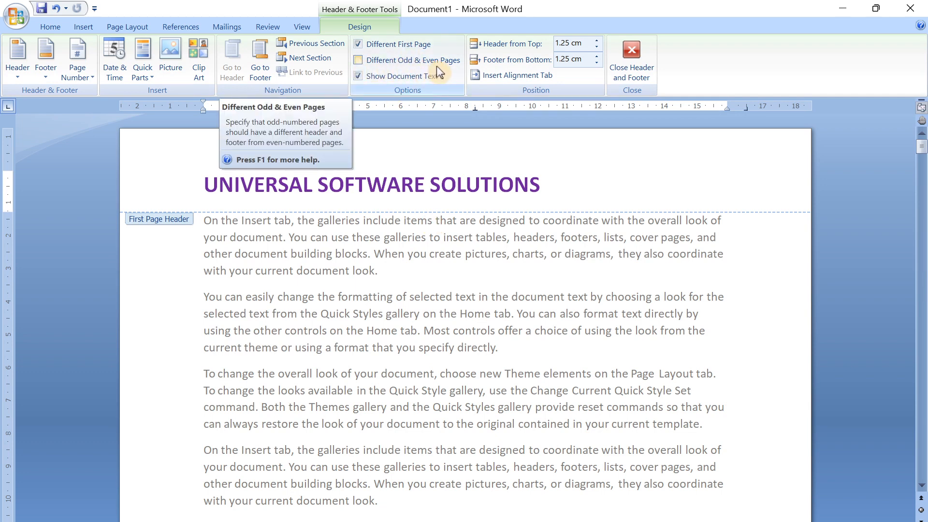
{"action": "left_click", "coordinate": [360, 60]}
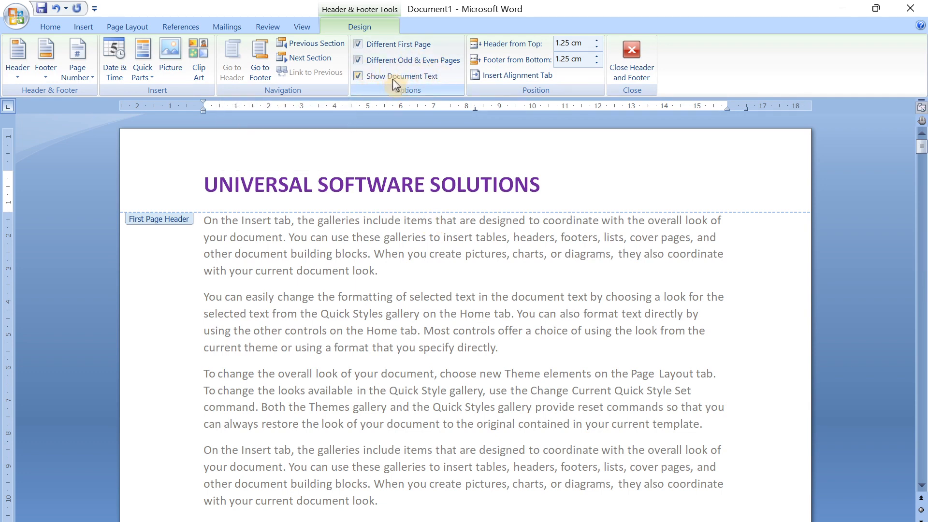
{"action": "scroll", "coordinate": [407, 191], "scroll_direction": "down", "scroll_amount": 15}
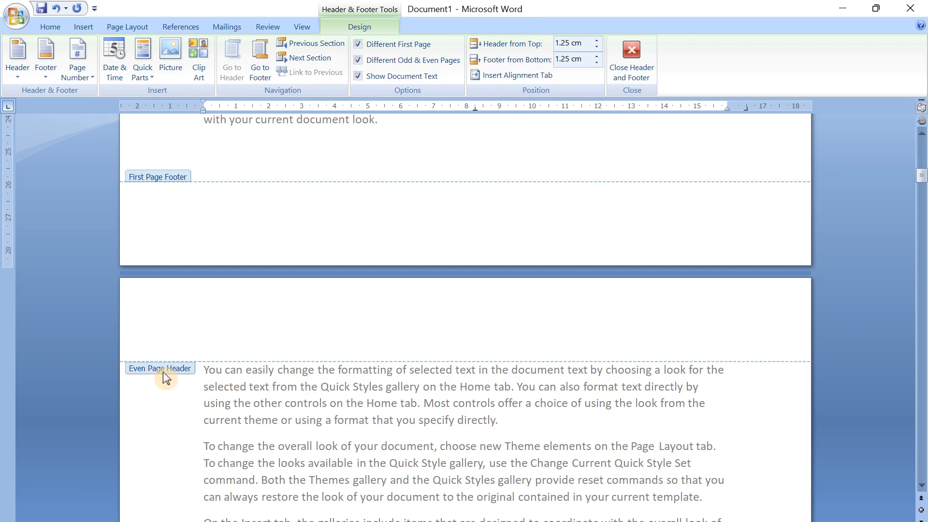
{"action": "scroll", "coordinate": [190, 382], "scroll_direction": "up", "scroll_amount": 2}
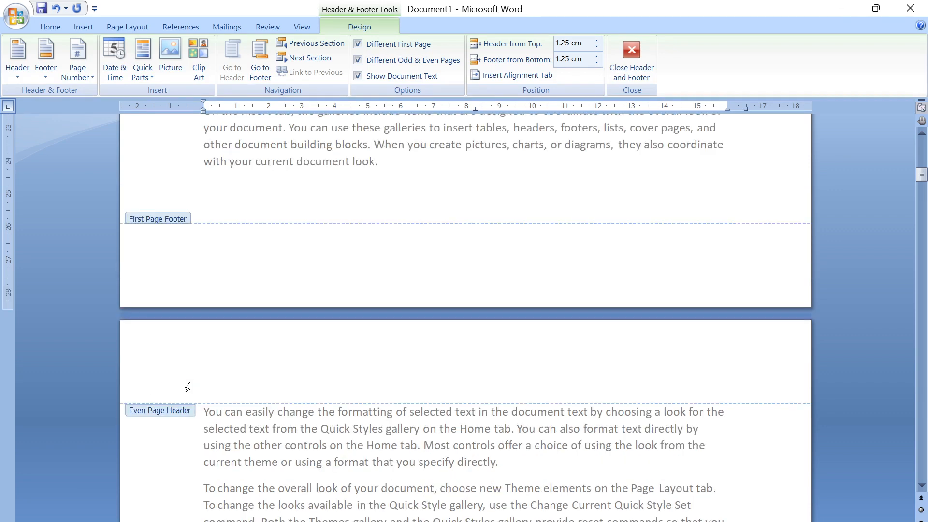
- Enter "MS OFFFICE" in the even page header on the second page
{"action": "scroll", "coordinate": [190, 382], "scroll_direction": "down", "scroll_amount": 3}
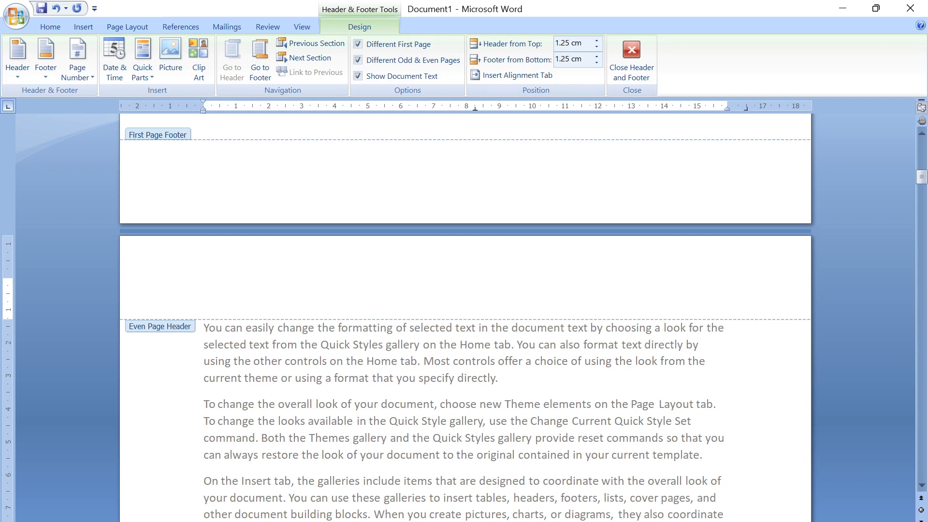
{"action": "type", "text": "MS OFFFICE"}
- Format the "MS OFFFICE" even page header title in dark green, bold, at font size 22
{"action": "left_click_drag", "start_coordinate": [267, 285], "coordinate": [176, 281]}
{"action": "left_click", "coordinate": [42, 25]}
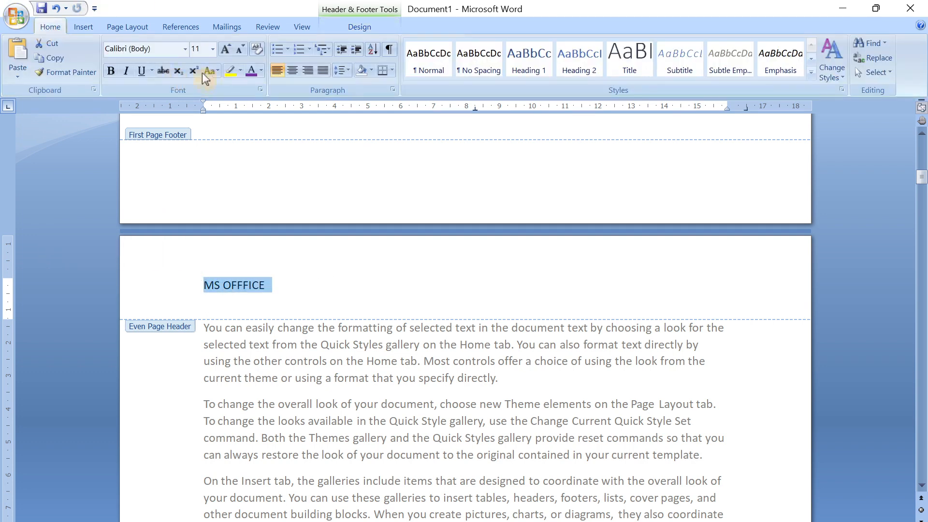
{"action": "left_click", "coordinate": [260, 70]}
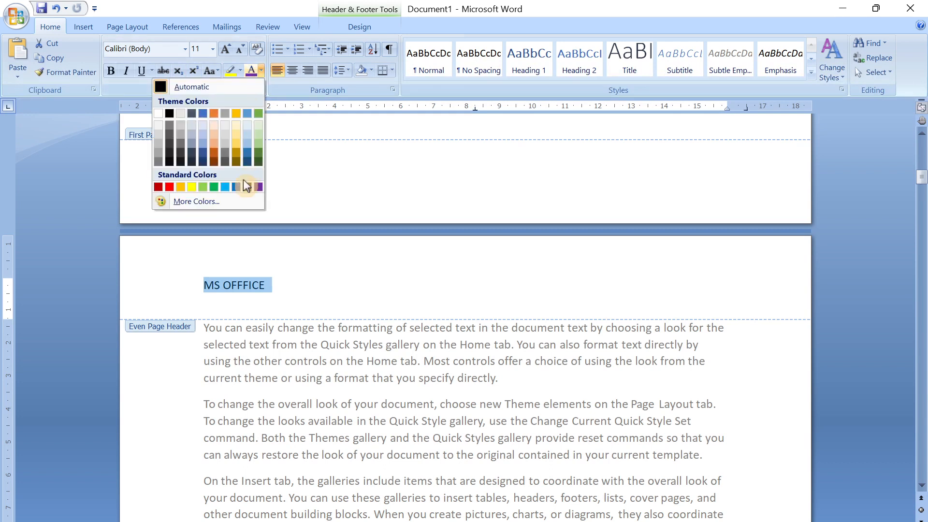
{"action": "left_click", "coordinate": [256, 162]}
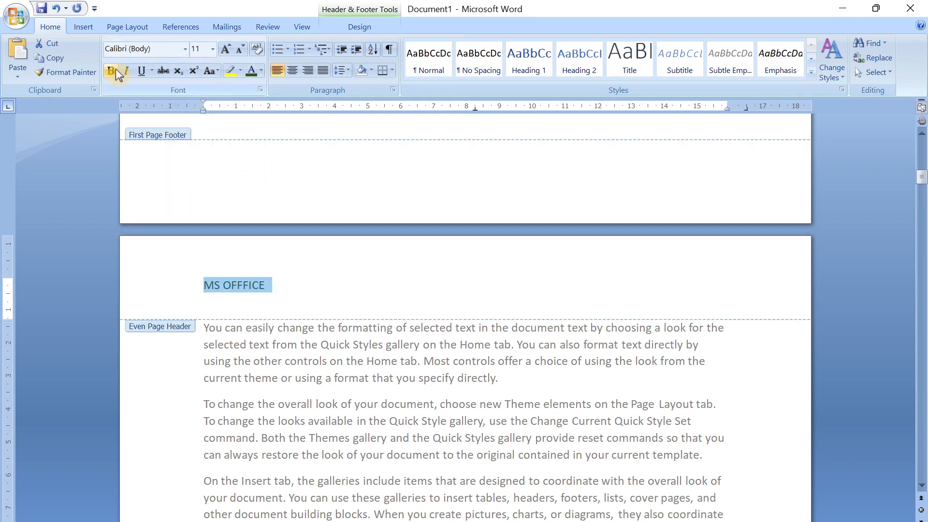
{"action": "left_click", "coordinate": [114, 70]}
{"action": "left_click", "coordinate": [225, 50]}
{"action": "left_click", "coordinate": [226, 50]}
{"action": "left_click", "coordinate": [225, 50]}
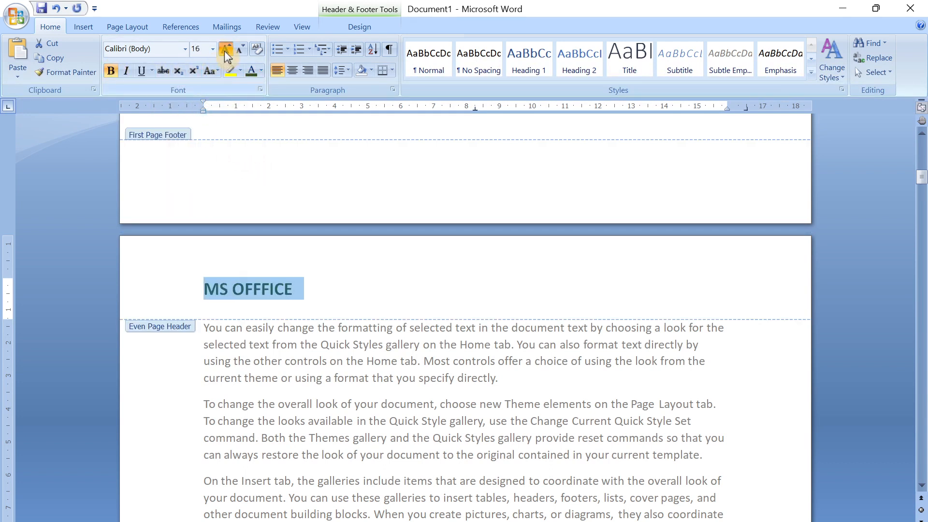
{"action": "left_click", "coordinate": [225, 51]}
{"action": "left_click", "coordinate": [225, 51]}
{"action": "left_click", "coordinate": [225, 51]}
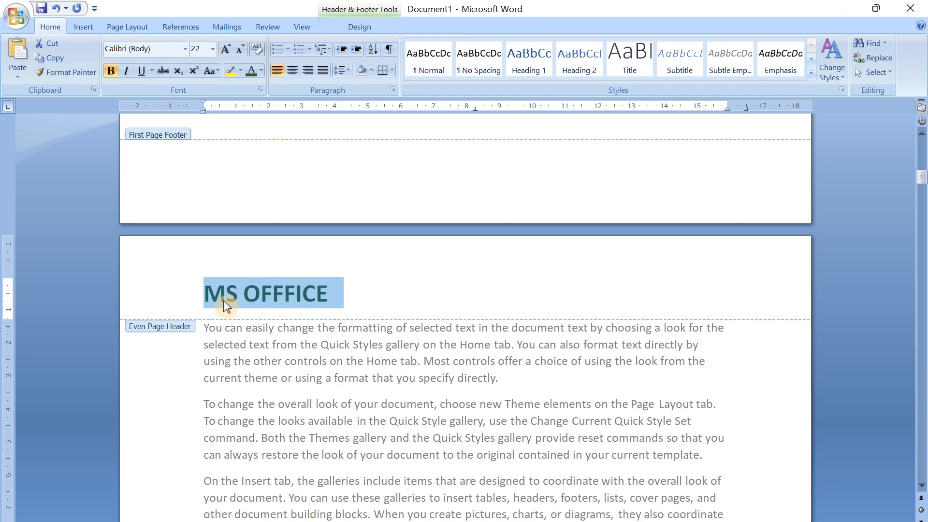
{"action": "left_click", "coordinate": [310, 301]}
- Check the odd and even page headers on the following pages, and return to the first page's body text
{"action": "scroll", "coordinate": [341, 304], "scroll_direction": "down", "scroll_amount": 10}
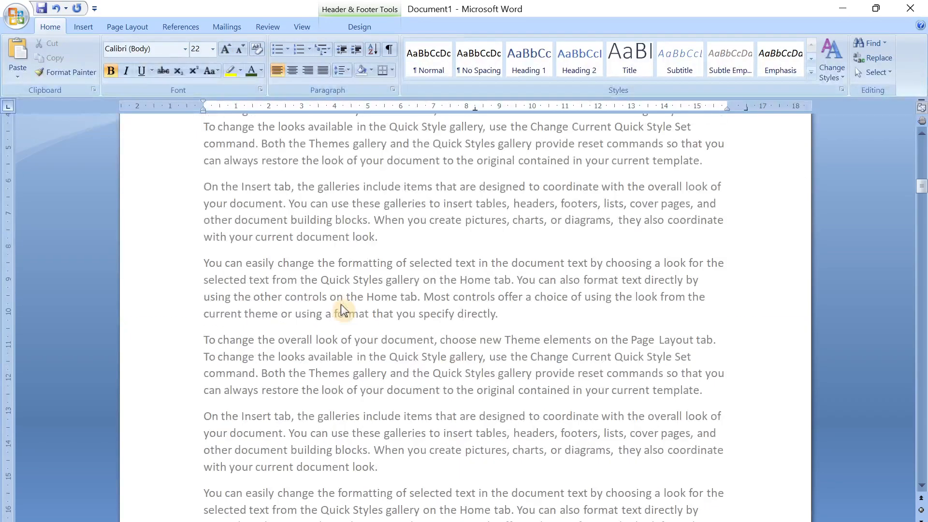
{"action": "scroll", "coordinate": [341, 304], "scroll_direction": "down", "scroll_amount": 5}
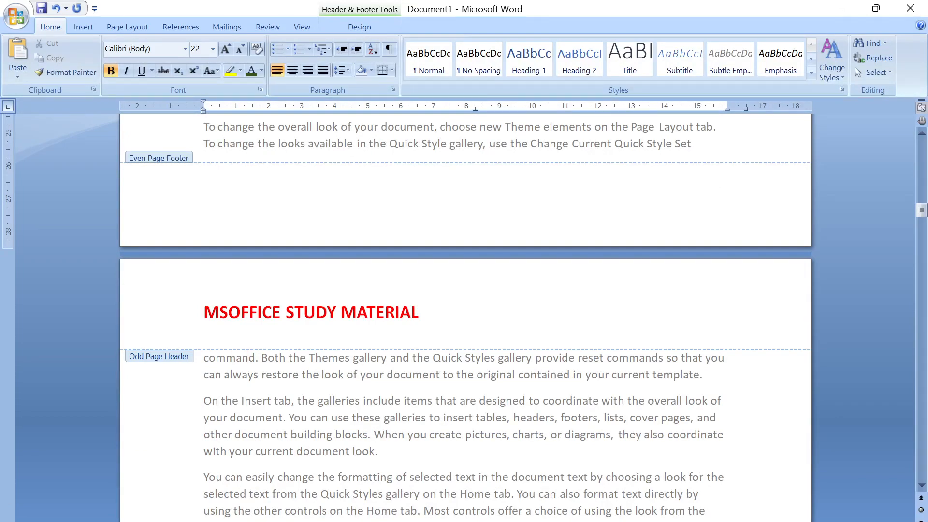
{"action": "scroll", "coordinate": [377, 322], "scroll_direction": "down", "scroll_amount": 19}
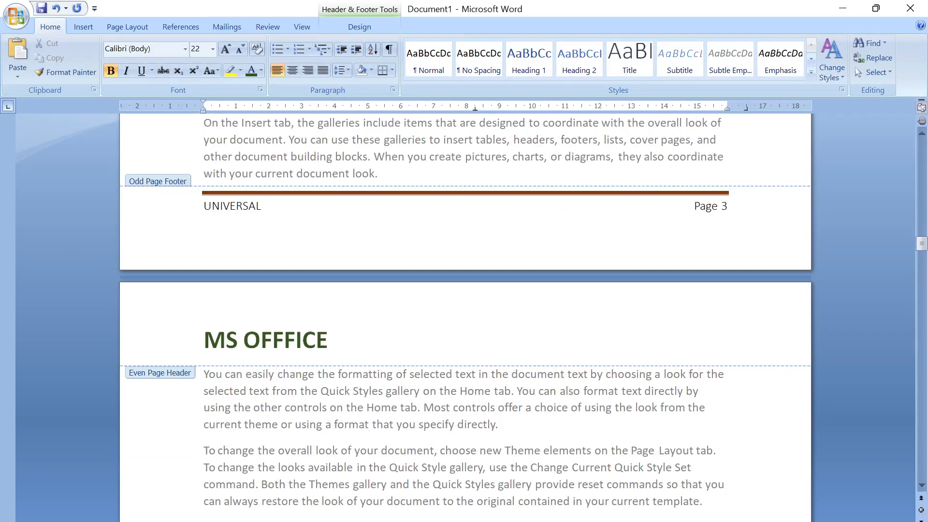
{"action": "scroll", "coordinate": [357, 339], "scroll_direction": "down", "scroll_amount": 15}
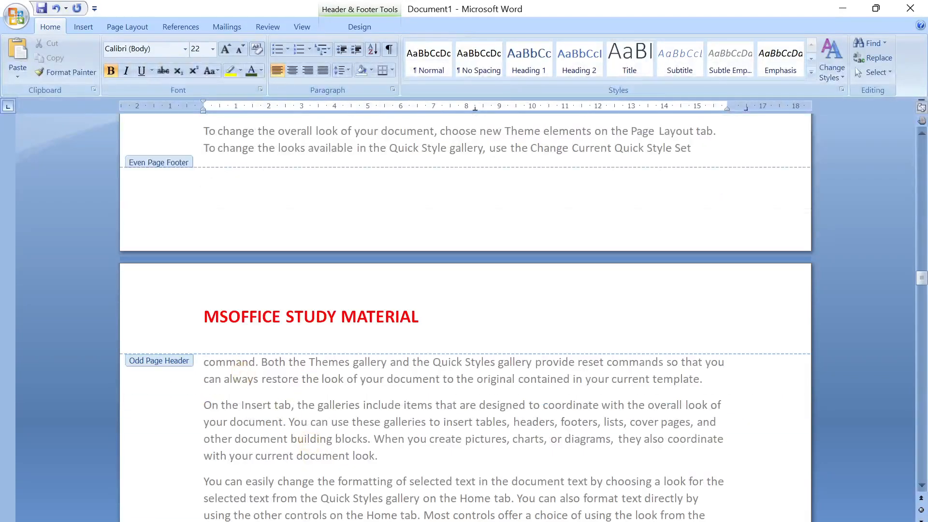
{"action": "scroll", "coordinate": [383, 332], "scroll_direction": "down", "scroll_amount": 20}
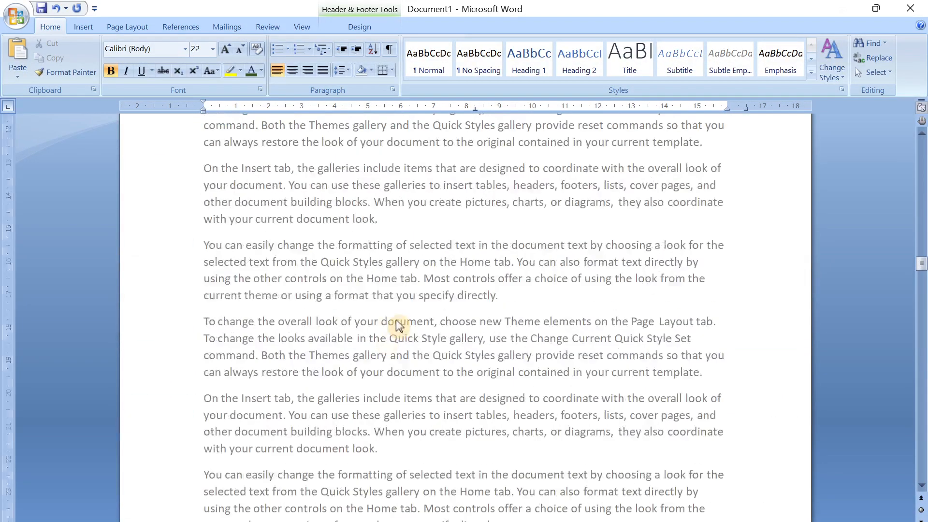
{"action": "double_click", "coordinate": [383, 332]}
{"action": "left_click_drag", "start_coordinate": [920, 152], "coordinate": [918, 133]}
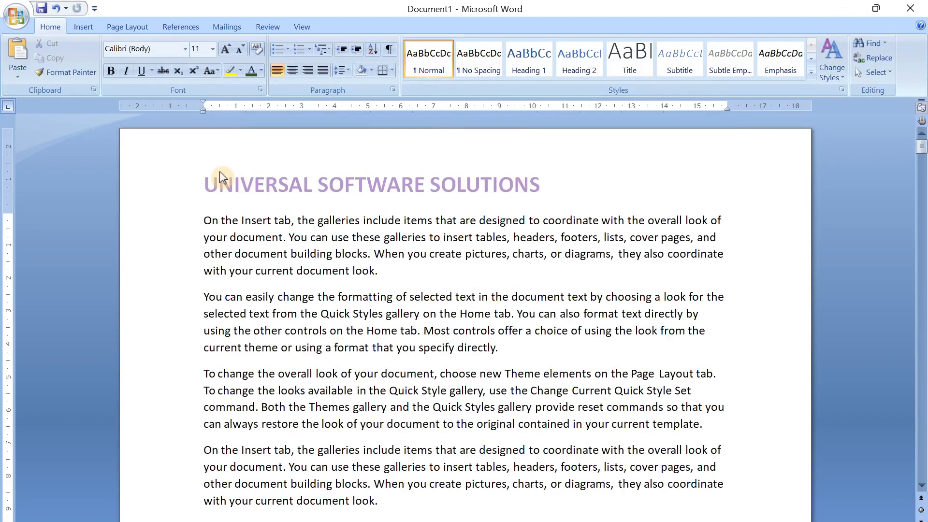
{"action": "double_click", "coordinate": [395, 181]}
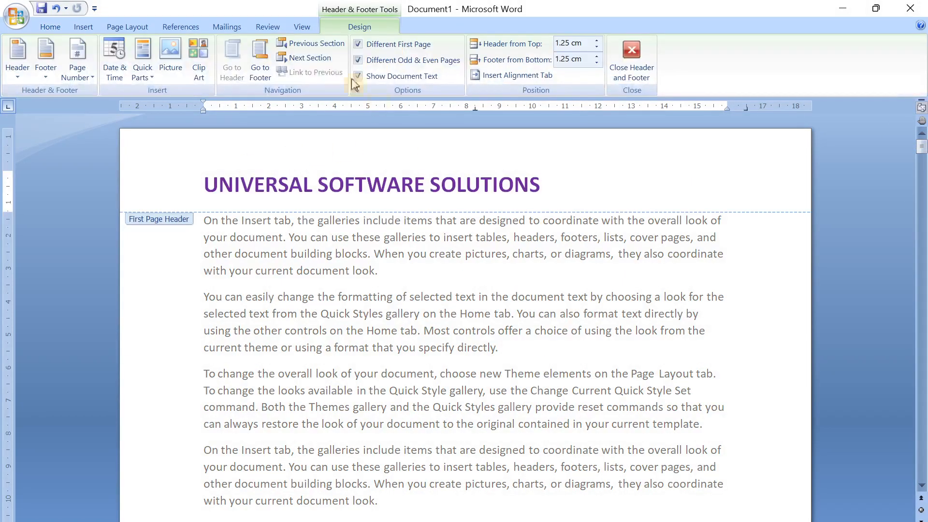
{"action": "double_click", "coordinate": [421, 334]}
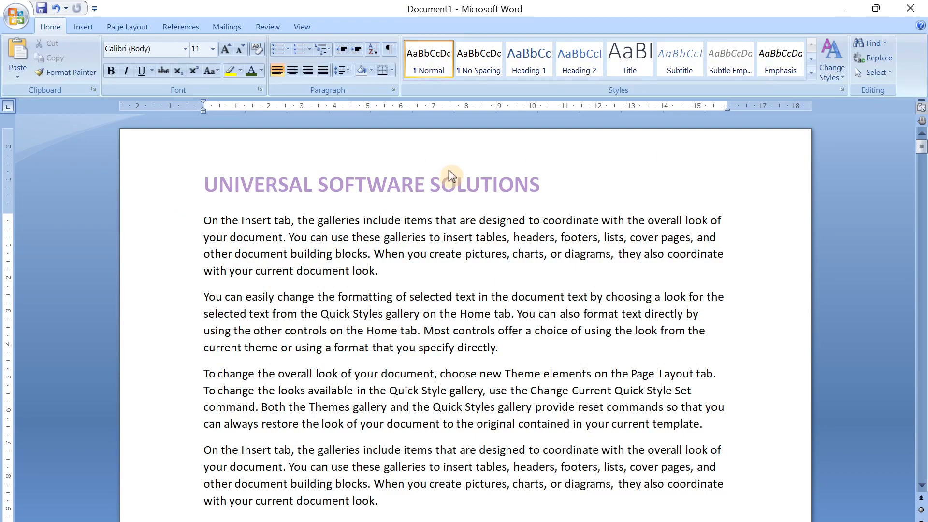
- Examine the alternating odd and even page headers and the footers from the second page through page 9
{"action": "scroll", "coordinate": [453, 167], "scroll_direction": "down", "scroll_amount": 2}
{"action": "scroll", "coordinate": [417, 192], "scroll_direction": "down", "scroll_amount": 17}
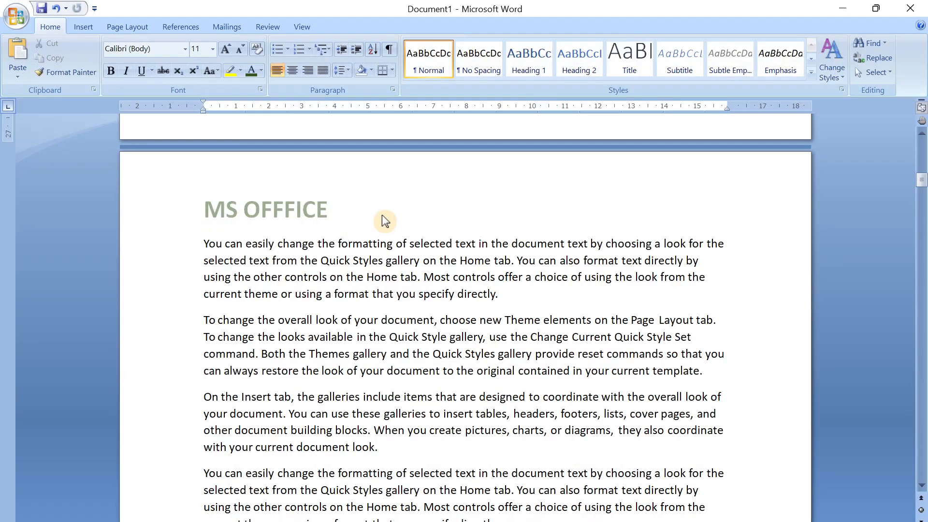
{"action": "scroll", "coordinate": [349, 208], "scroll_direction": "down", "scroll_amount": 17}
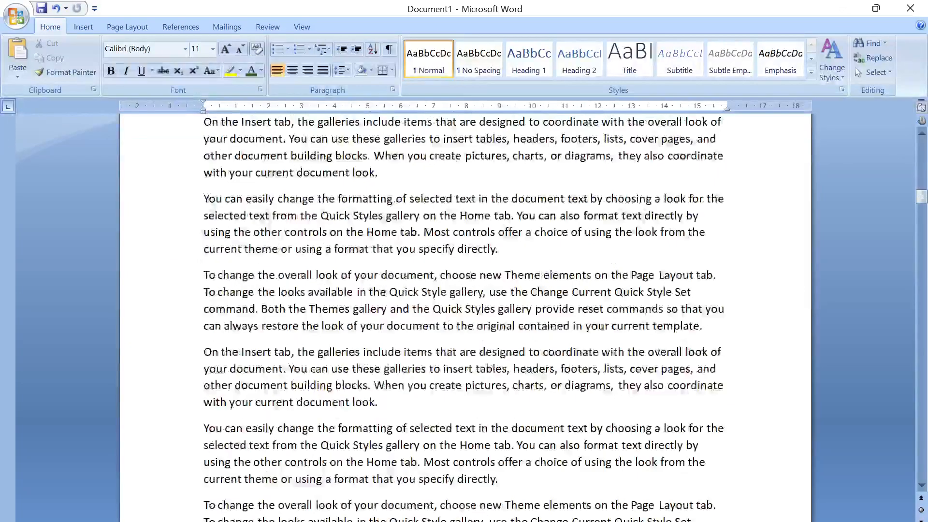
{"action": "scroll", "coordinate": [340, 242], "scroll_direction": "down", "scroll_amount": 5}
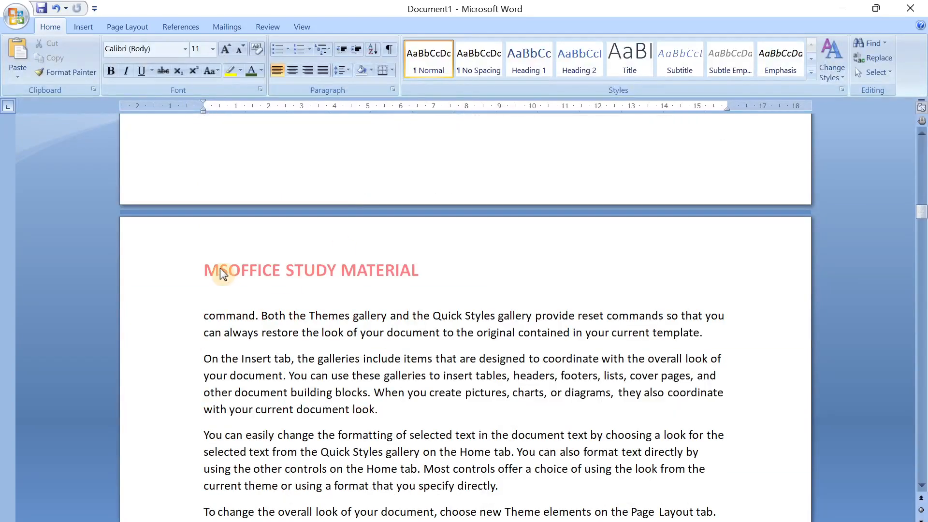
{"action": "scroll", "coordinate": [406, 271], "scroll_direction": "down", "scroll_amount": 15}
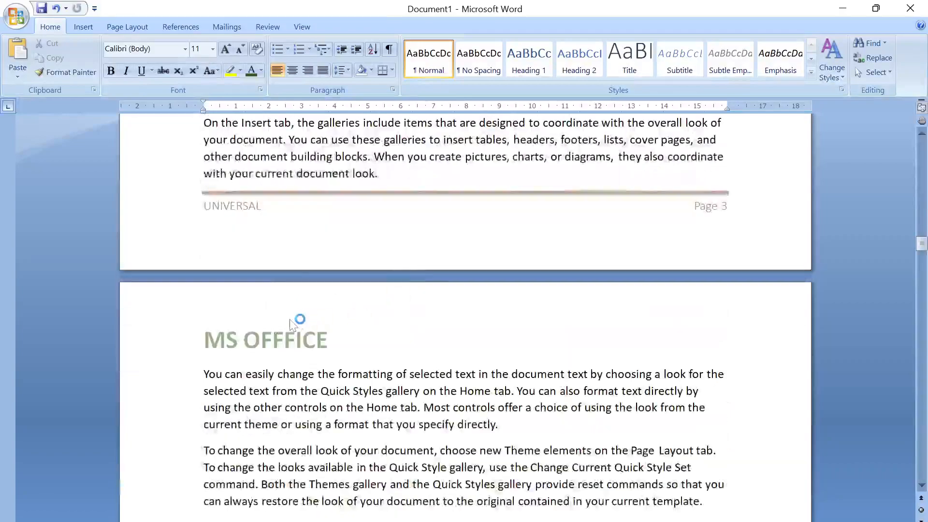
{"action": "scroll", "coordinate": [237, 341], "scroll_direction": "down", "scroll_amount": 4}
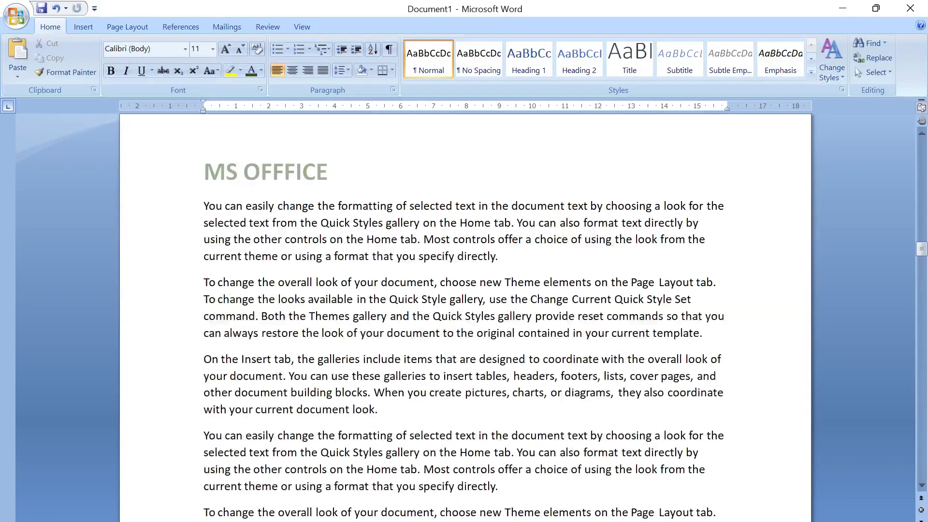
{"action": "scroll", "coordinate": [464, 315], "scroll_direction": "down", "scroll_amount": 10}
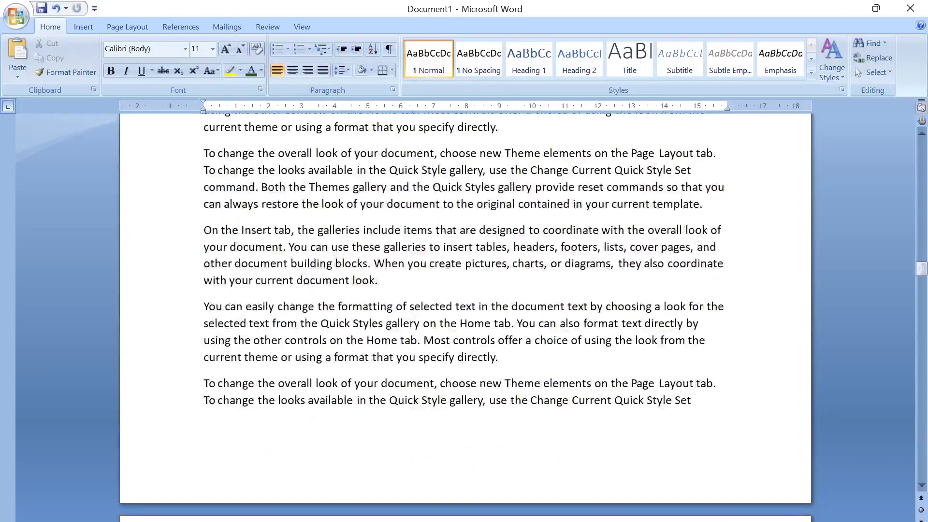
{"action": "scroll", "coordinate": [464, 314], "scroll_direction": "down", "scroll_amount": 5}
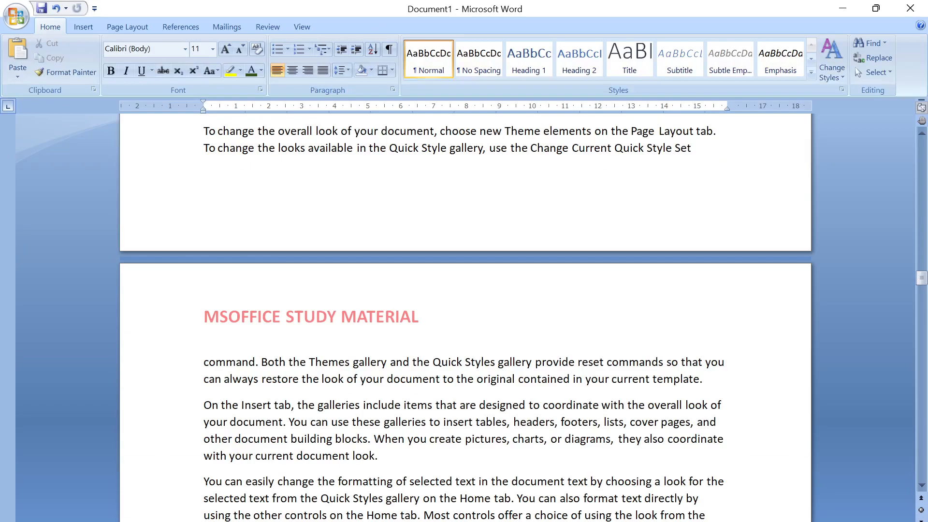
{"action": "scroll", "coordinate": [400, 344], "scroll_direction": "down", "scroll_amount": 10}
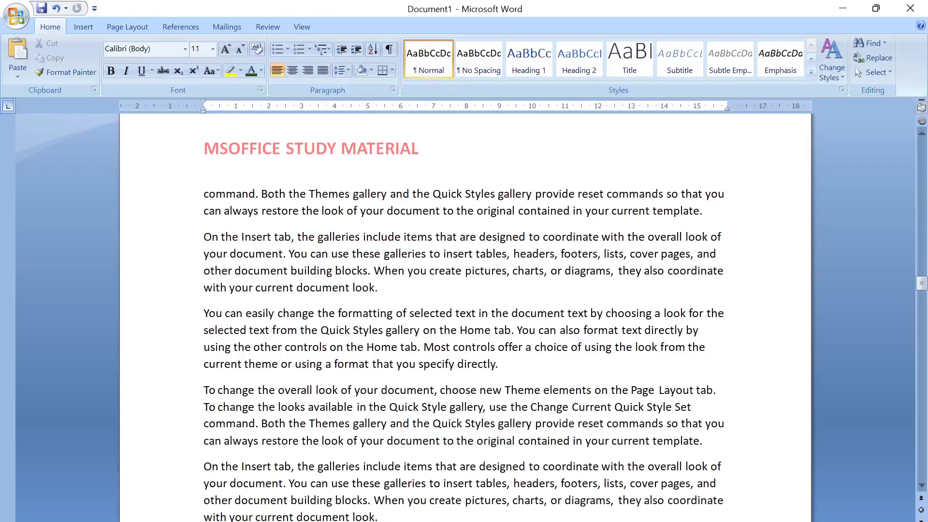
{"action": "scroll", "coordinate": [408, 347], "scroll_direction": "down", "scroll_amount": 6}
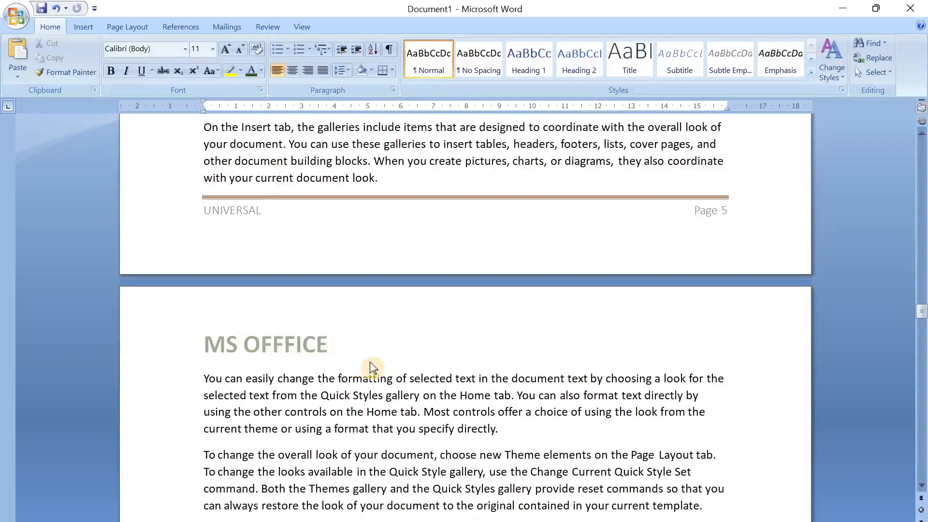
{"action": "scroll", "coordinate": [373, 368], "scroll_direction": "down", "scroll_amount": 10}
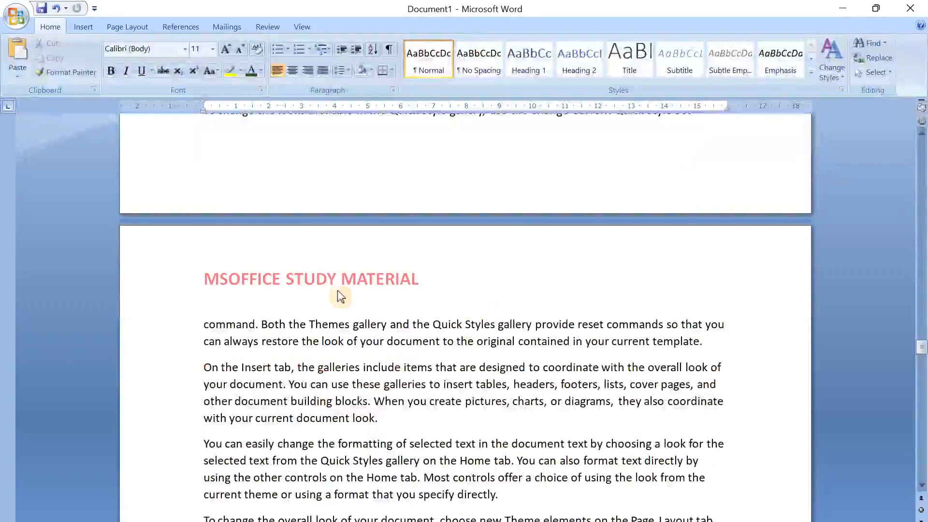
{"action": "scroll", "coordinate": [344, 290], "scroll_direction": "down", "scroll_amount": 6}
{"action": "scroll", "coordinate": [300, 392], "scroll_direction": "down", "scroll_amount": 9}
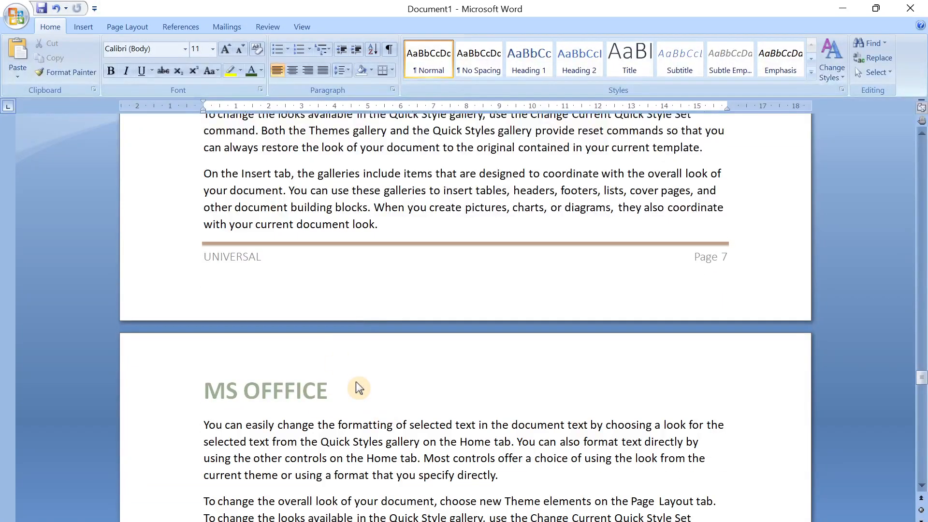
{"action": "scroll", "coordinate": [357, 384], "scroll_direction": "down", "scroll_amount": 15}
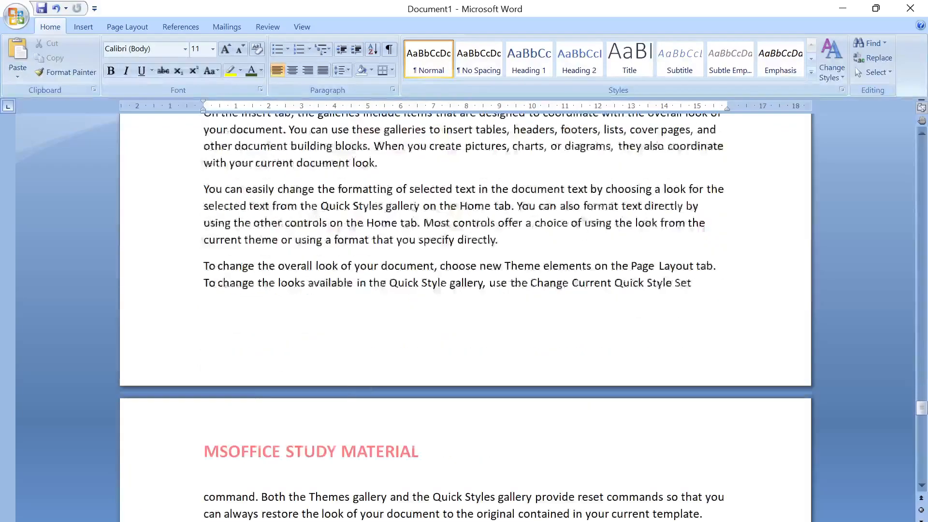
{"action": "scroll", "coordinate": [464, 314], "scroll_direction": "down", "scroll_amount": 15}
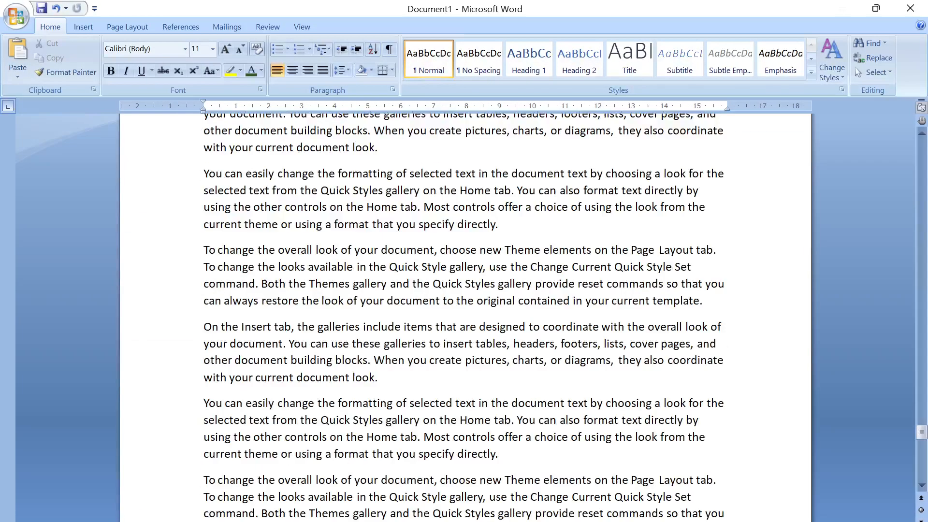
{"action": "scroll", "coordinate": [360, 389], "scroll_direction": "down", "scroll_amount": 6}
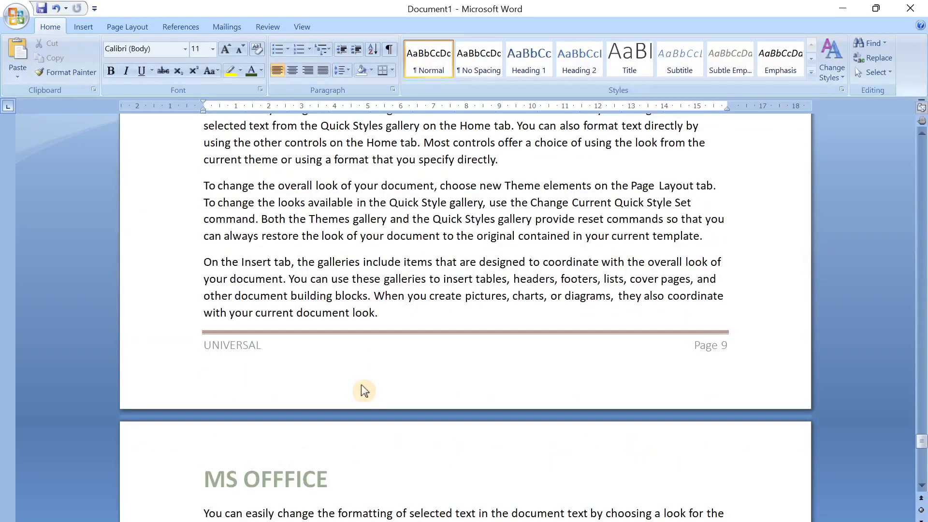
{"action": "scroll", "coordinate": [362, 386], "scroll_direction": "up", "scroll_amount": 5}
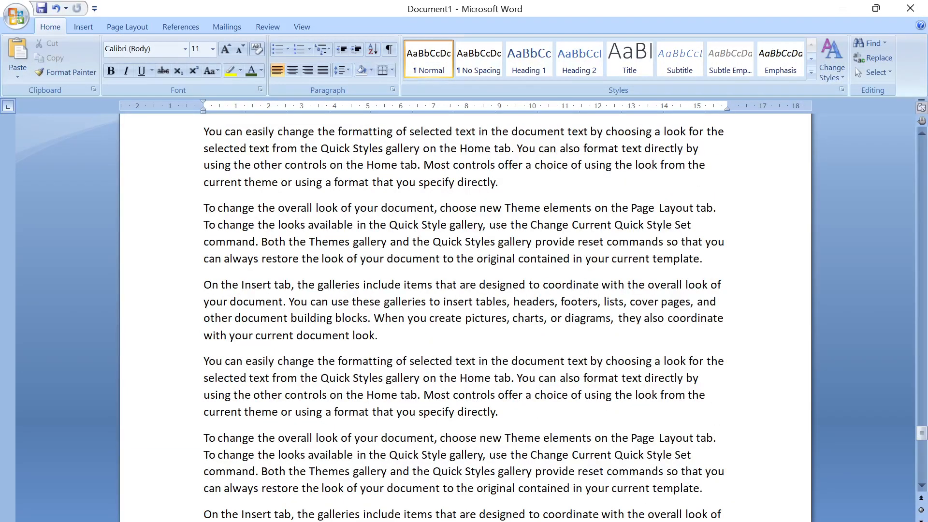
{"action": "scroll", "coordinate": [387, 384], "scroll_direction": "down", "scroll_amount": 4}
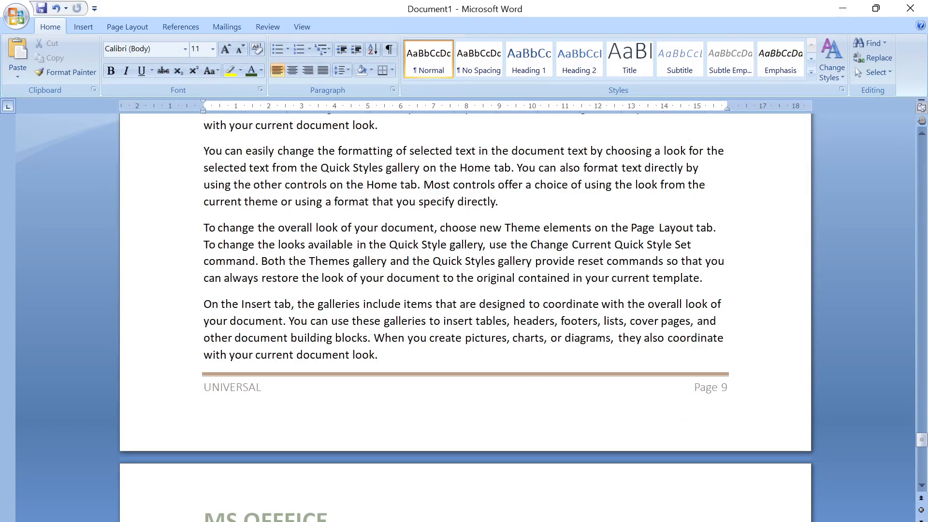
{"action": "scroll", "coordinate": [465, 318], "scroll_direction": "up", "scroll_amount": 1}
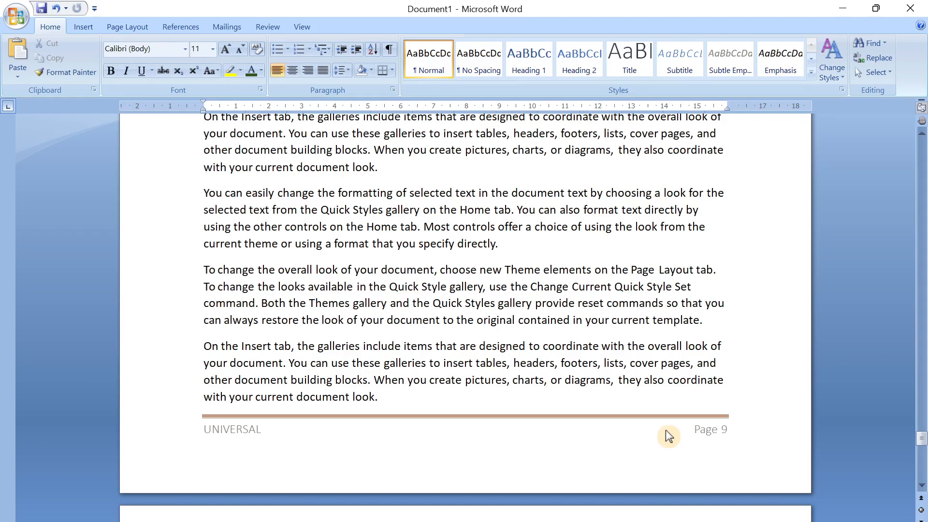
{"action": "scroll", "coordinate": [666, 432], "scroll_direction": "down", "scroll_amount": 8}
{"action": "scroll", "coordinate": [666, 432], "scroll_direction": "up", "scroll_amount": 5}
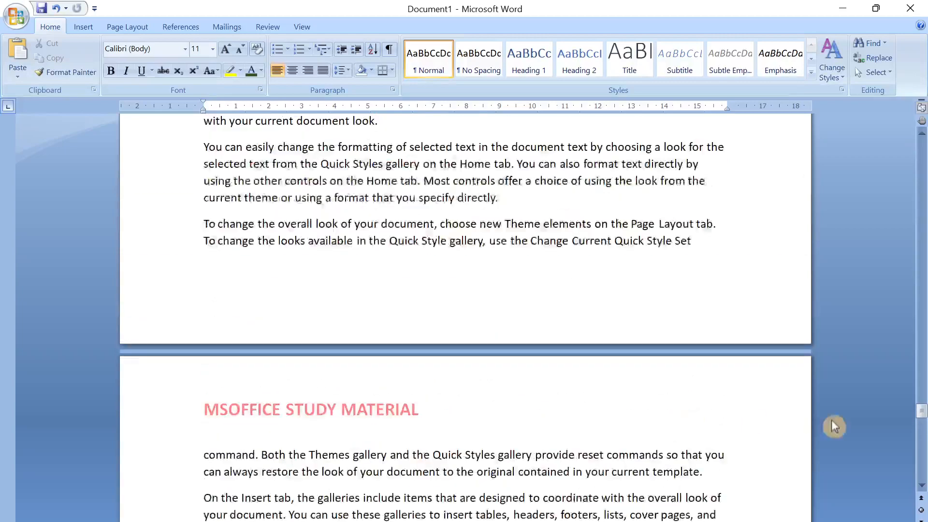
- Return to the first page and display the commands for inserting headers, footers and page numbers
{"action": "left_click_drag", "start_coordinate": [921, 415], "coordinate": [889, 173]}
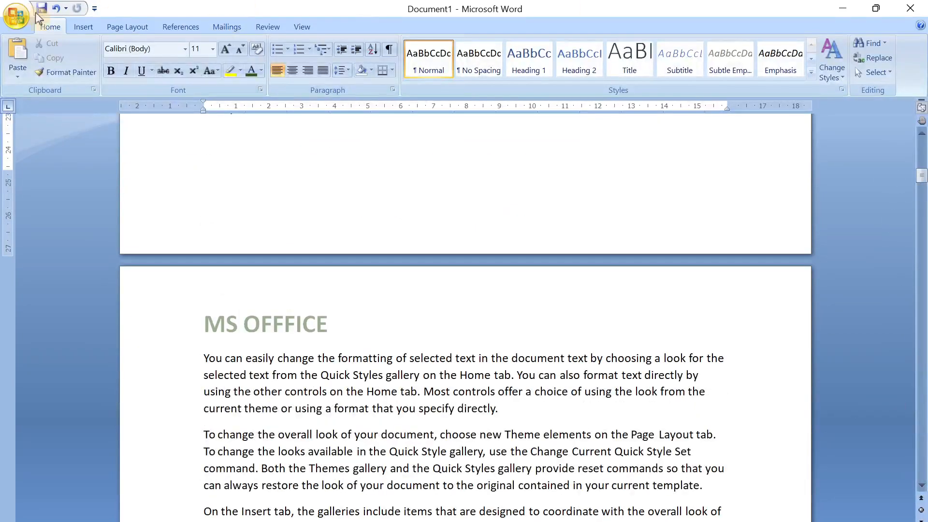
{"action": "left_click", "coordinate": [85, 29]}
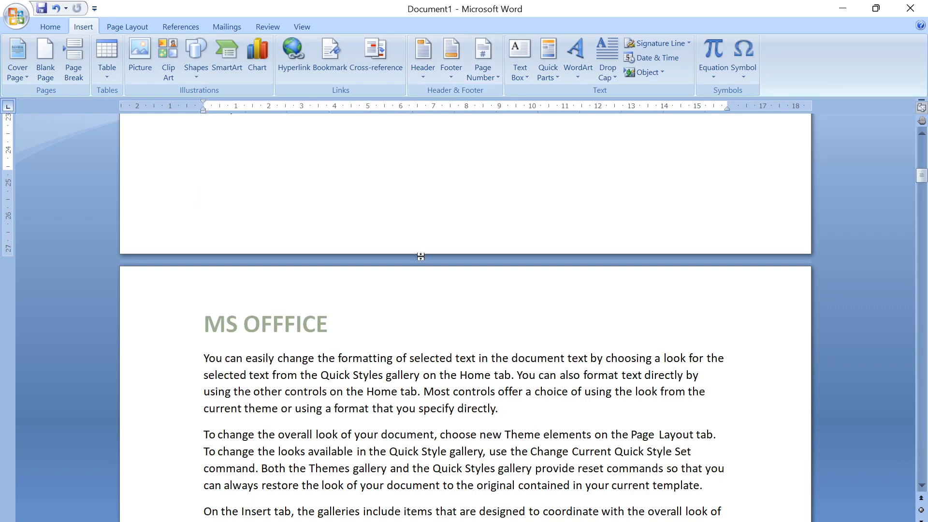
{"action": "scroll", "coordinate": [428, 341], "scroll_direction": "down", "scroll_amount": 10}
{"action": "scroll", "coordinate": [450, 319], "scroll_direction": "up", "scroll_amount": 5}
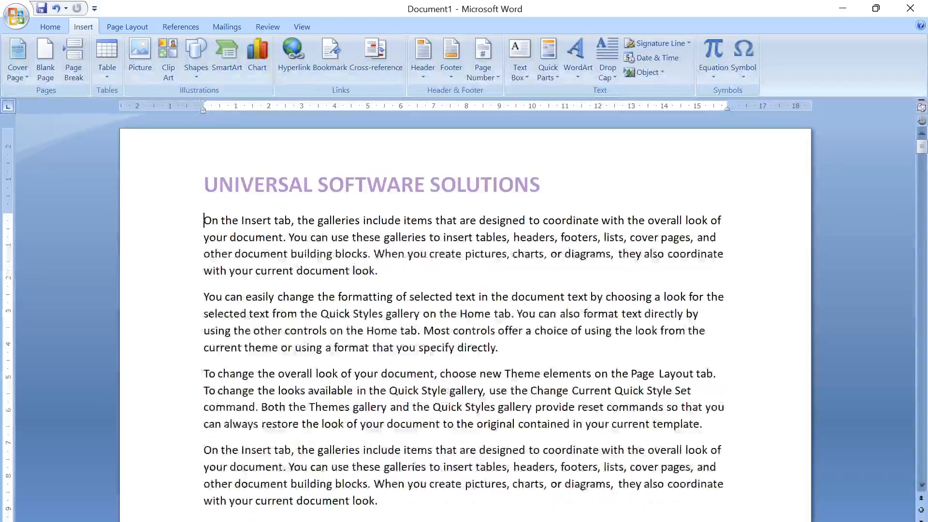